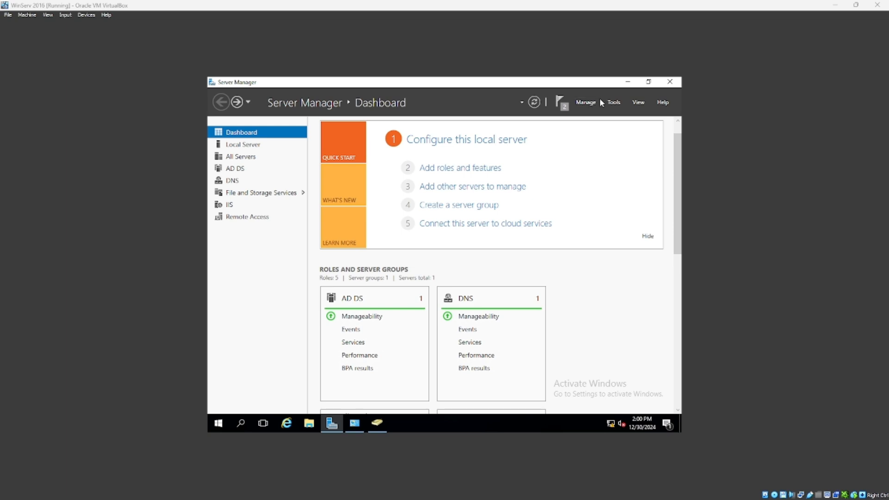
Launch Active Directory Users and Computers from Server Manager's Tools list for windowstutorial.com.
{"action": "left_click", "coordinate": [610, 104]}
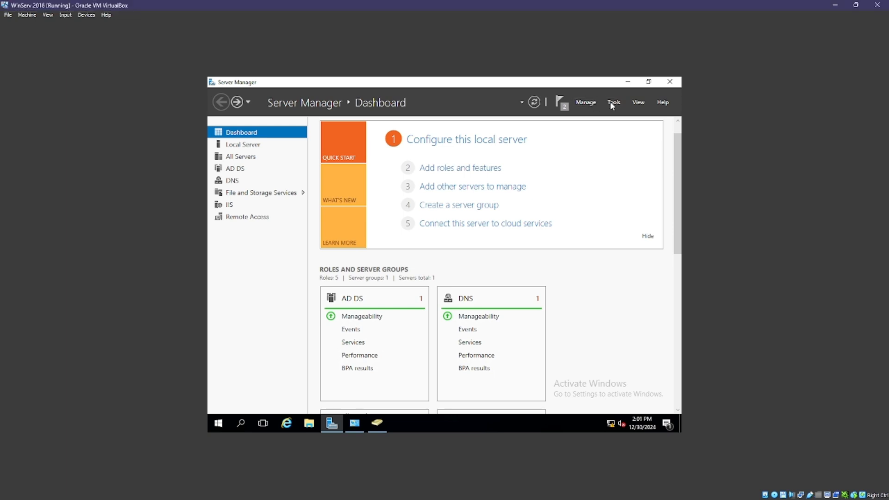
{"action": "left_click", "coordinate": [610, 101]}
{"action": "scroll", "coordinate": [583, 152], "scroll_direction": "down", "scroll_amount": 2}
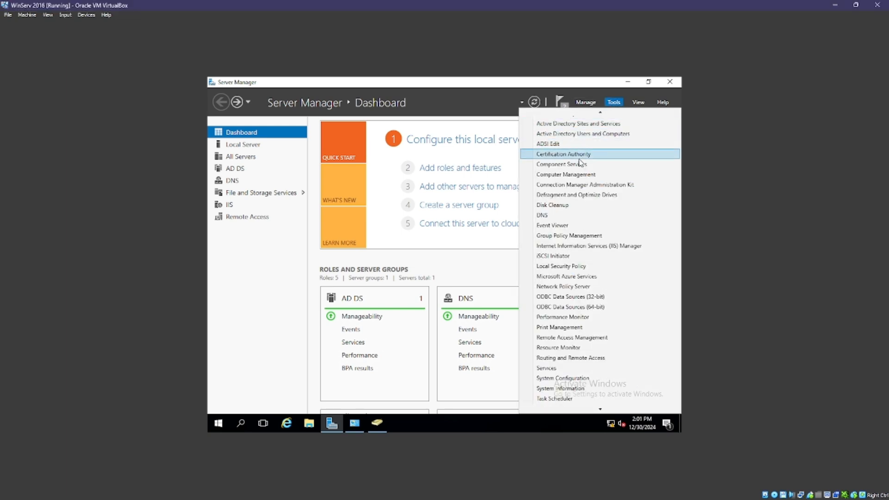
{"action": "scroll", "coordinate": [577, 155], "scroll_direction": "up", "scroll_amount": 3}
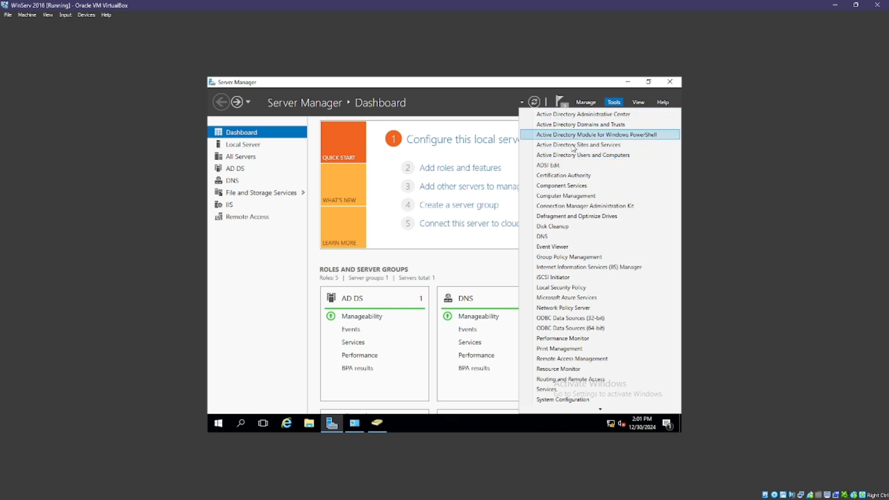
{"action": "left_click", "coordinate": [611, 156]}
{"action": "left_click", "coordinate": [245, 183]}
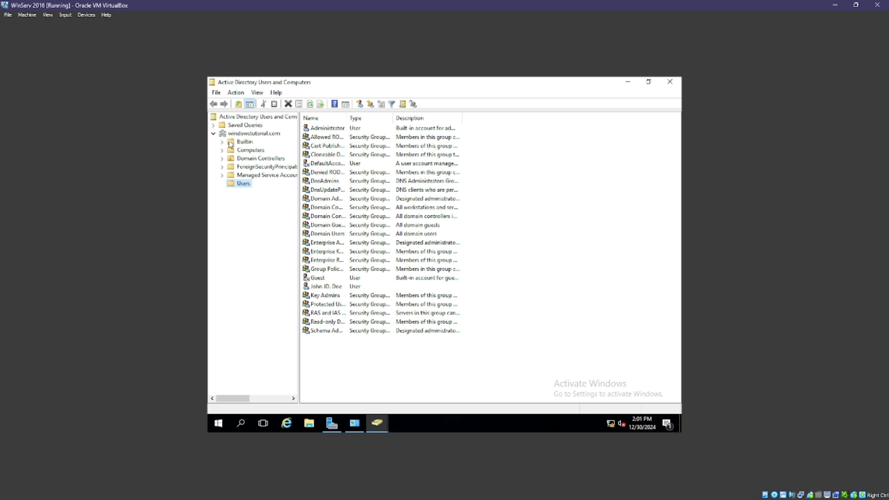
Create an organizational unit named 'Org Unit' directly under the windowstutorial.com domain.
{"action": "left_click", "coordinate": [233, 134]}
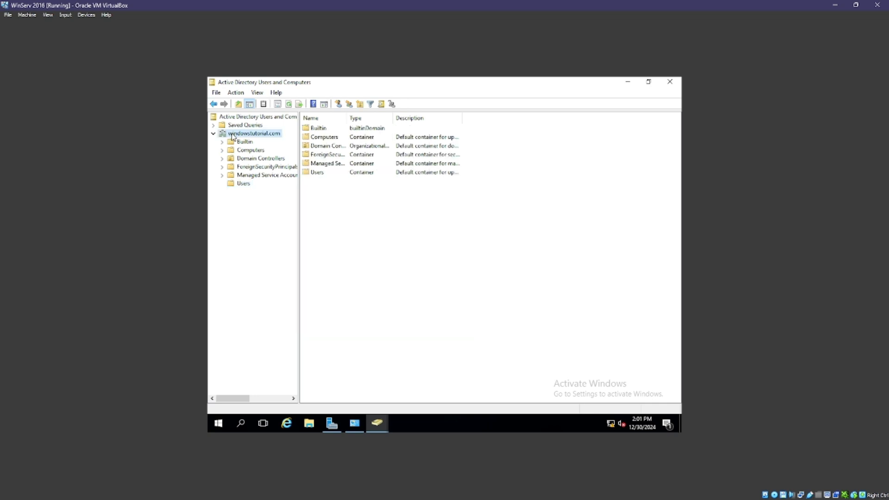
{"action": "right_click", "coordinate": [239, 133]}
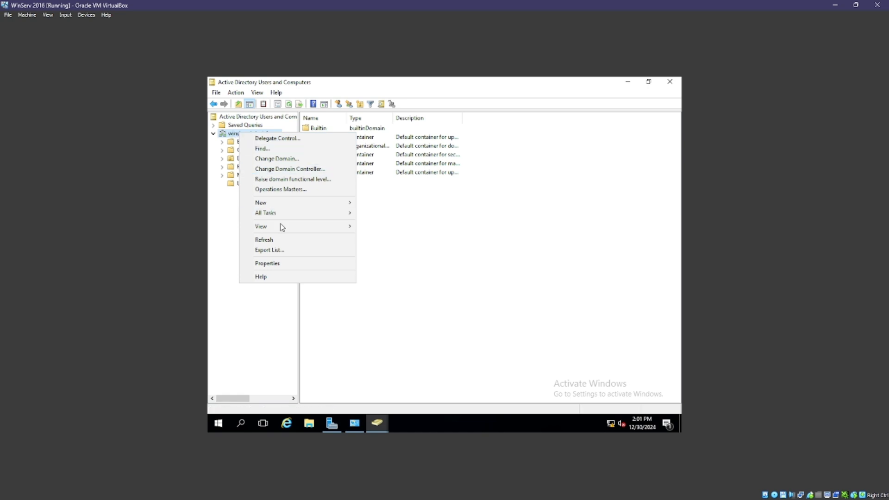
{"action": "mouse_move", "coordinate": [276, 204]}
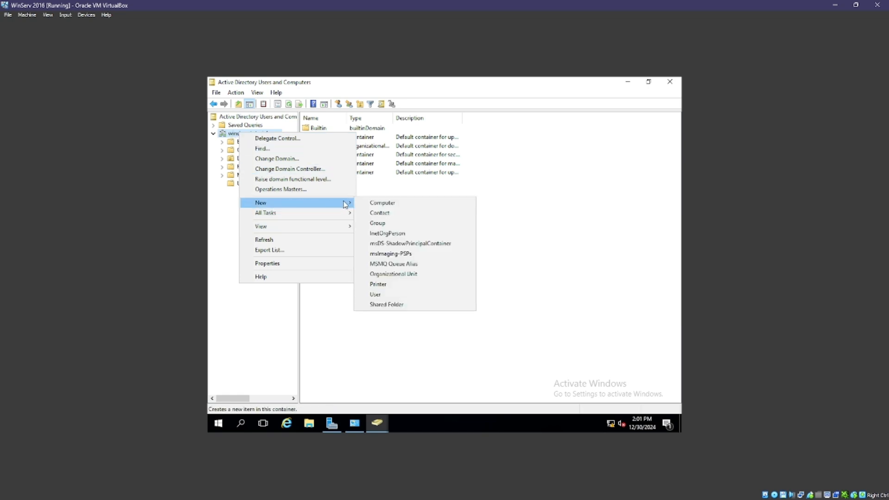
{"action": "left_click", "coordinate": [390, 274]}
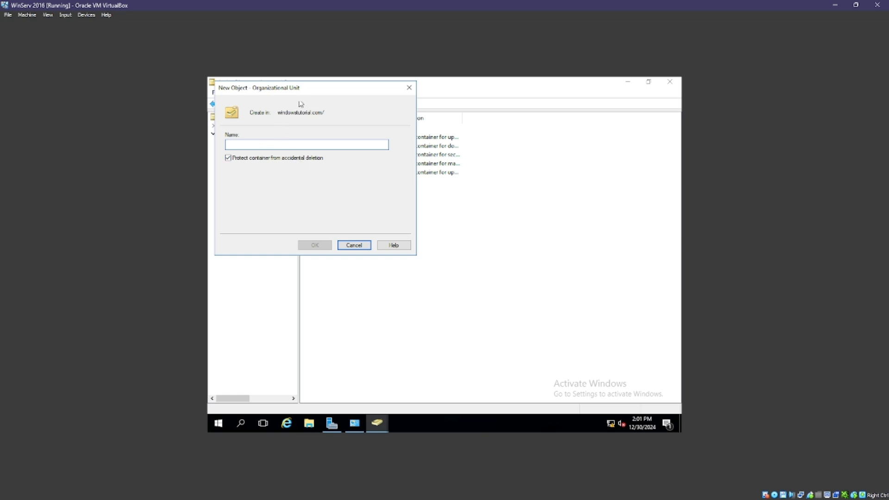
{"action": "left_click_drag", "start_coordinate": [302, 90], "coordinate": [384, 146]}
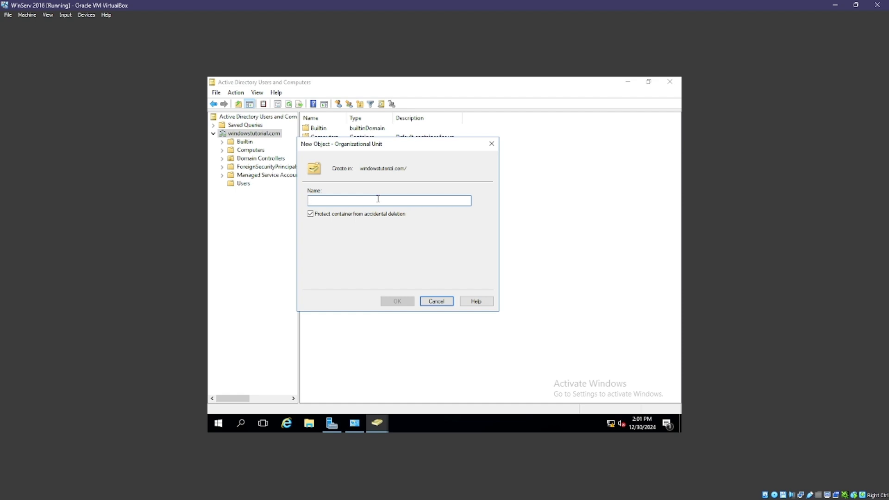
{"action": "type", "text": "Org Unit"}
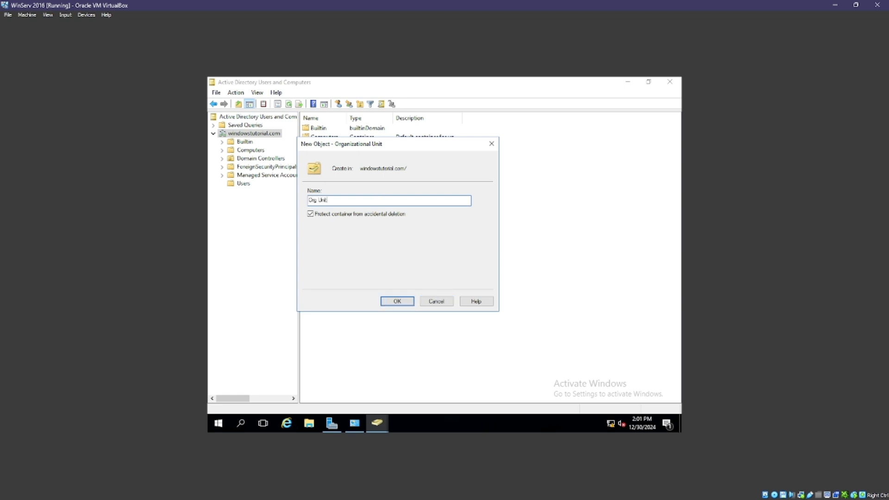
{"action": "left_click", "coordinate": [397, 302]}
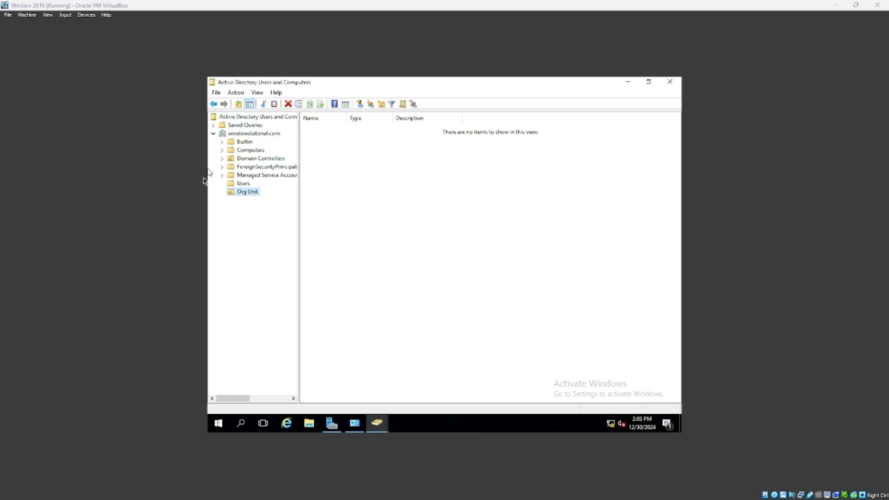
Create a 'PCs' organizational unit inside Org Unit.
{"action": "right_click", "coordinate": [235, 196]}
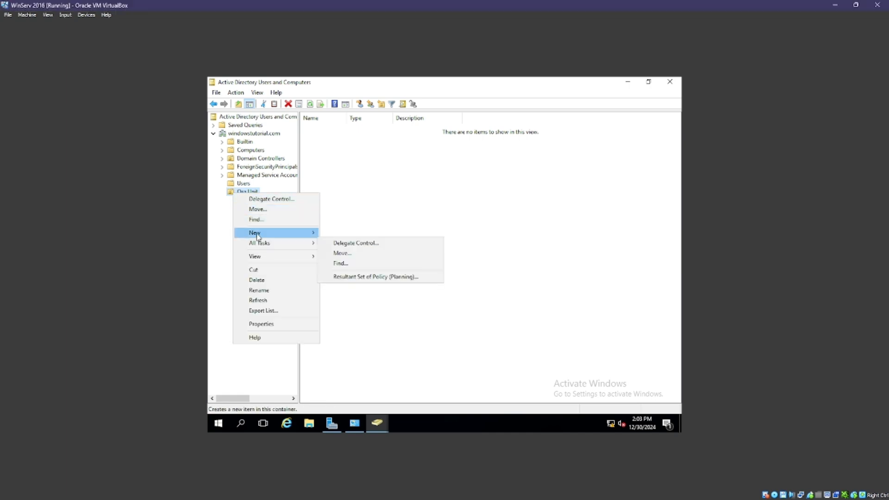
{"action": "mouse_move", "coordinate": [259, 235]}
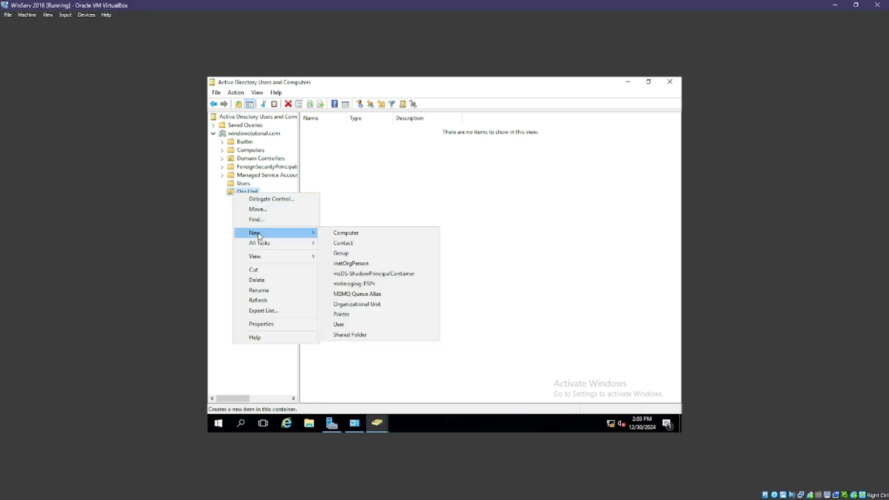
{"action": "left_click", "coordinate": [341, 307]}
{"action": "type", "text": "PCs"}
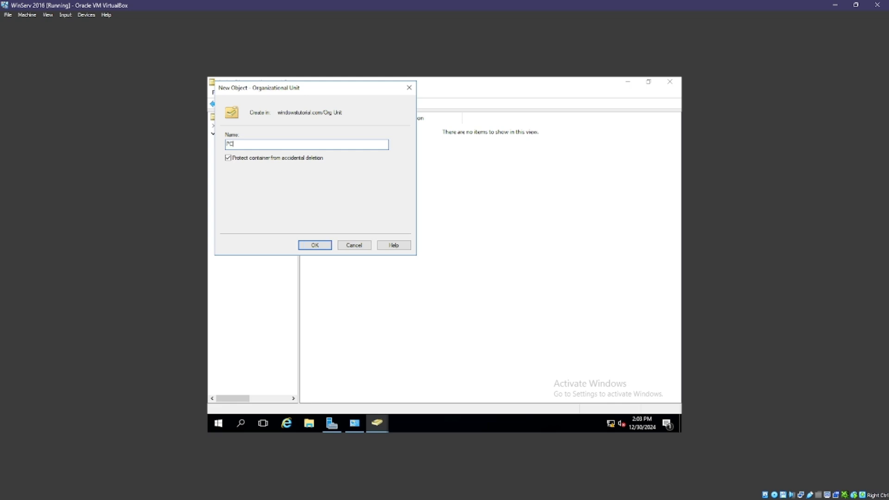
{"action": "left_click", "coordinate": [314, 245]}
Create an 'Employees' organizational unit inside Org Unit, cancelling a stray New User dialog.
{"action": "right_click", "coordinate": [239, 193]}
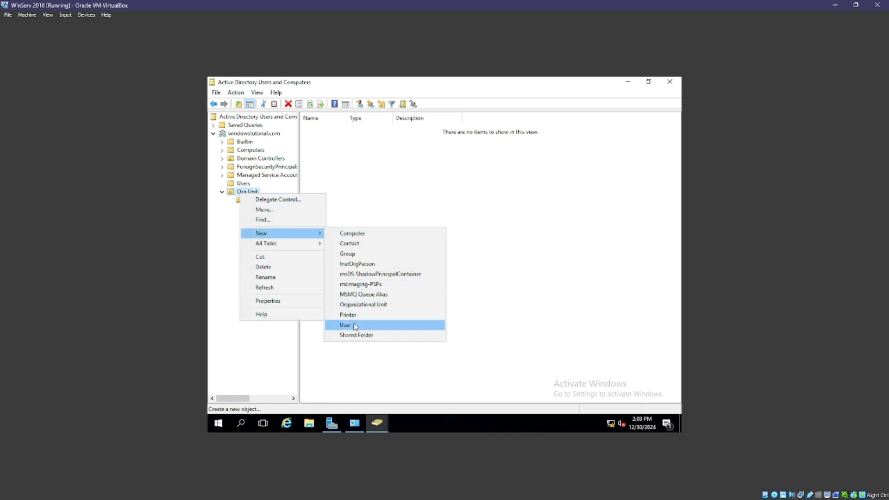
{"action": "left_click", "coordinate": [355, 325]}
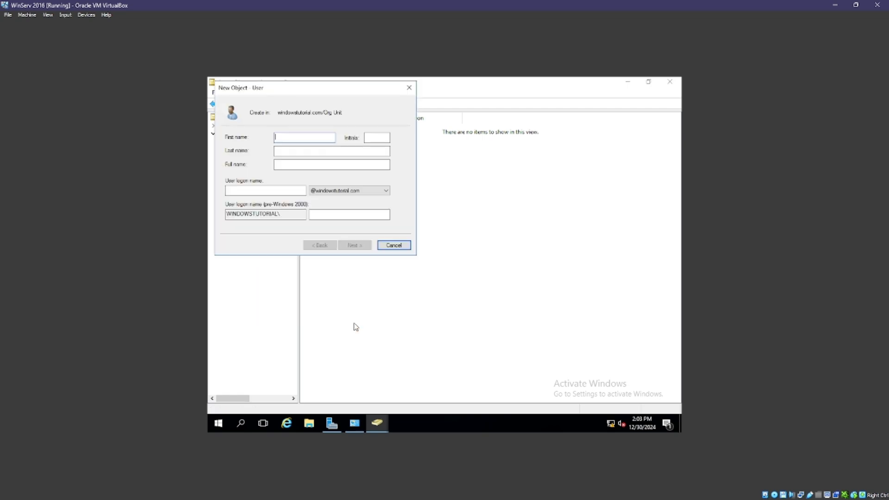
{"action": "left_click", "coordinate": [401, 249]}
{"action": "right_click", "coordinate": [241, 194]}
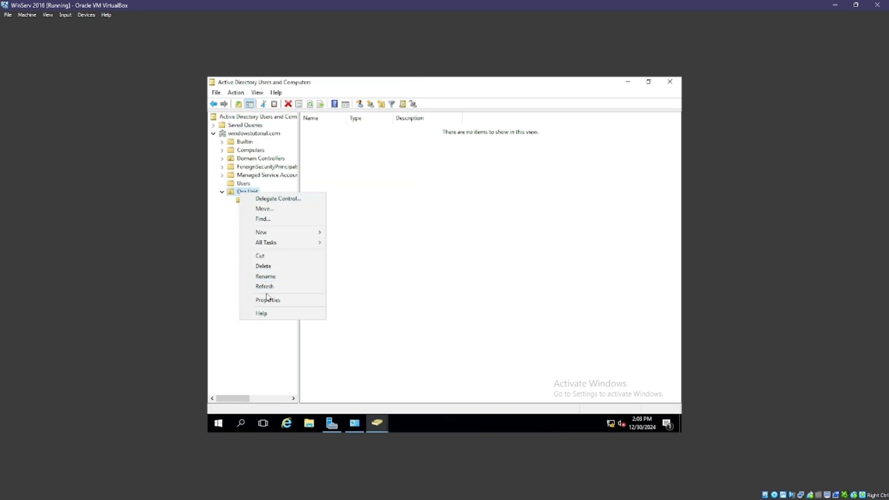
{"action": "mouse_move", "coordinate": [284, 234]}
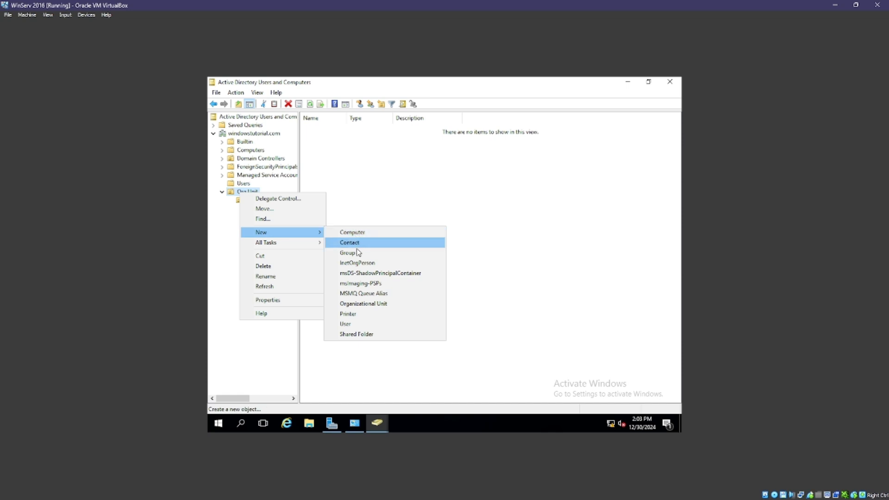
{"action": "left_click", "coordinate": [362, 305]}
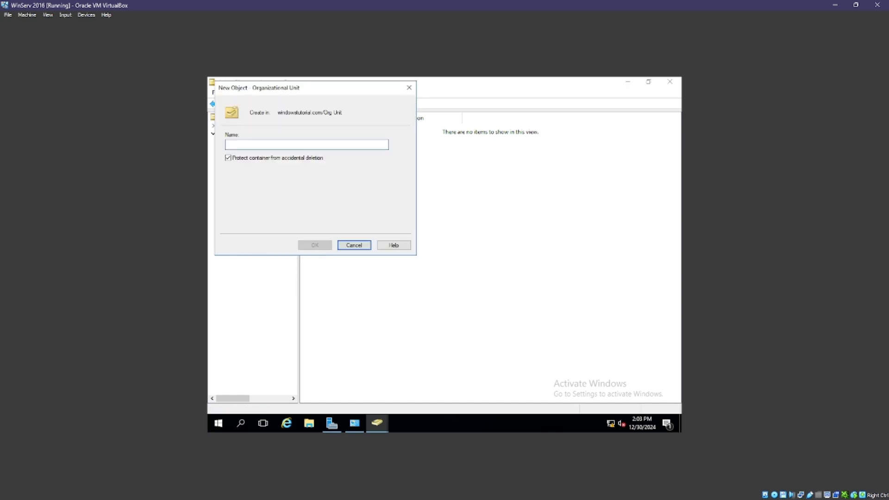
{"action": "type", "text": "Employees"}
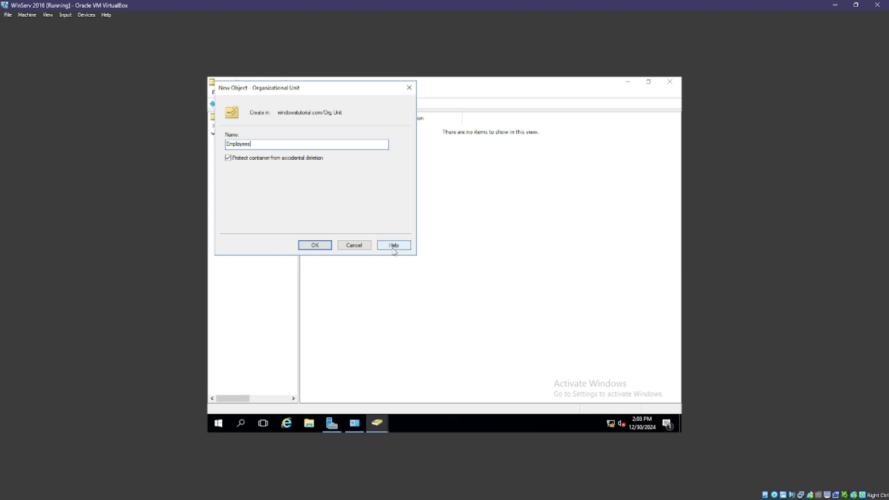
{"action": "left_click", "coordinate": [313, 245]}
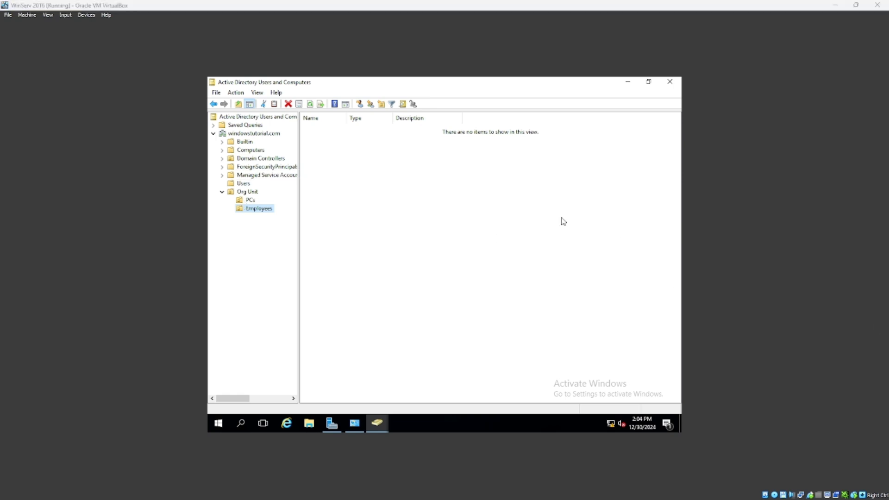
Start a new user in Employees, entering the first name, last name and logon name.
{"action": "right_click", "coordinate": [240, 213]}
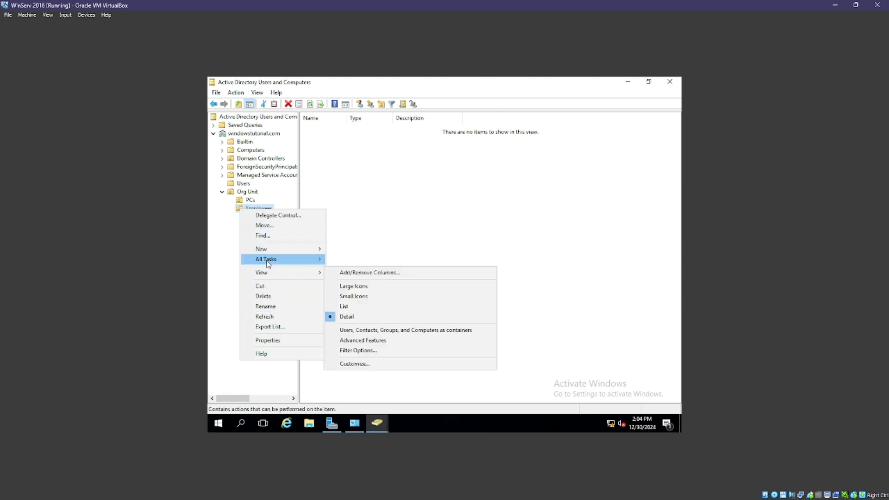
{"action": "mouse_move", "coordinate": [269, 250]}
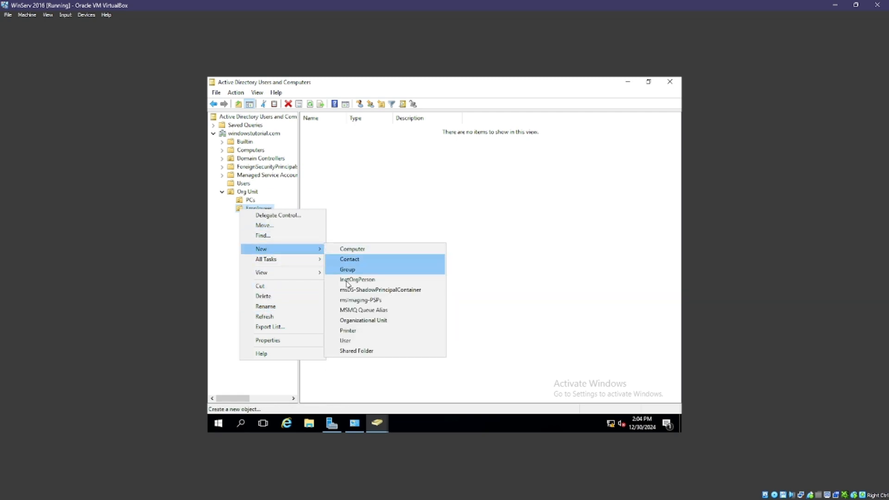
{"action": "left_click", "coordinate": [370, 342]}
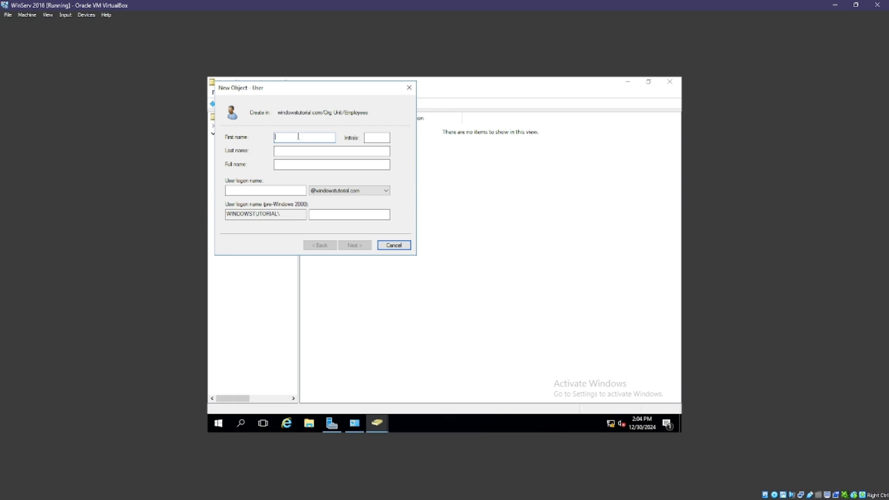
{"action": "left_click", "coordinate": [297, 151]}
{"action": "left_click", "coordinate": [276, 192]}
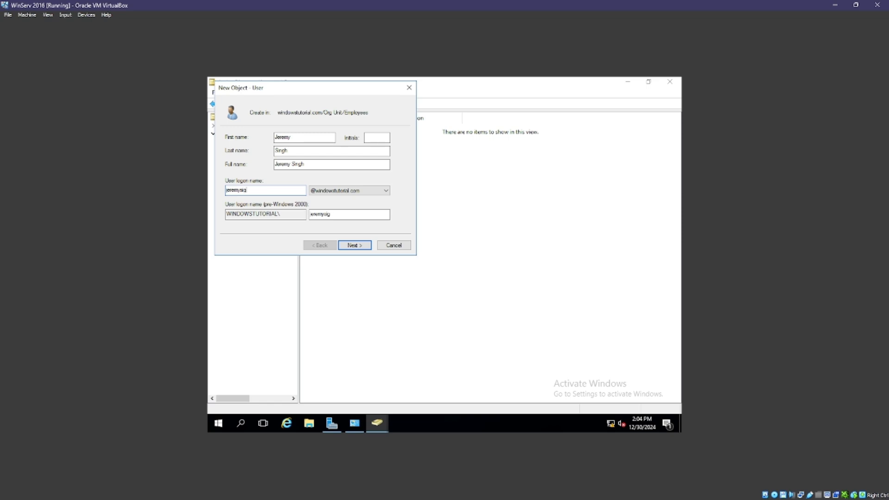
{"action": "left_click", "coordinate": [361, 247]}
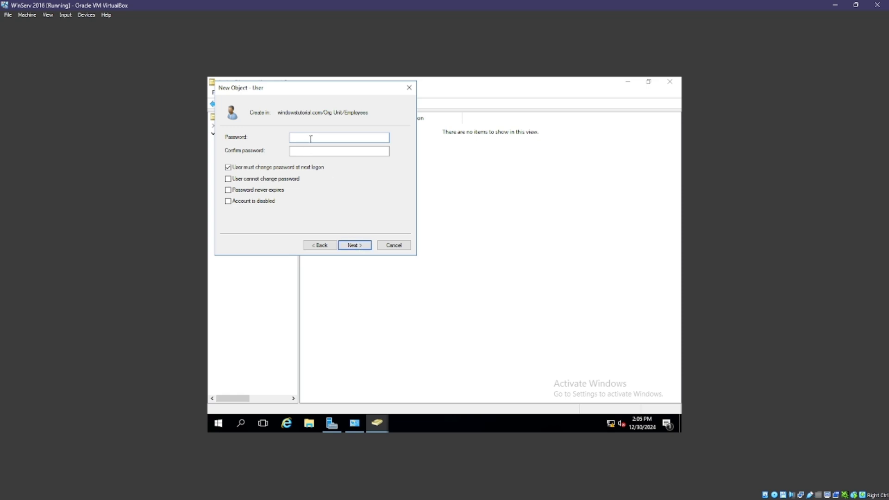
Set and confirm the user's password, untick 'User must change password at next logon', and finish.
{"action": "key", "text": "Caps_Lock"}
{"action": "type", "text": "•"}
{"action": "key", "text": "BackSpace"}
{"action": "key", "text": "Caps_Lock"}
{"action": "type", "text": "•"}
{"action": "key", "text": "Caps_Lock"}
{"action": "type", "text": "•"}
{"action": "left_click", "coordinate": [347, 152]}
{"action": "type", "text": "•"}
{"action": "left_click", "coordinate": [228, 168]}
{"action": "left_click", "coordinate": [351, 247]}
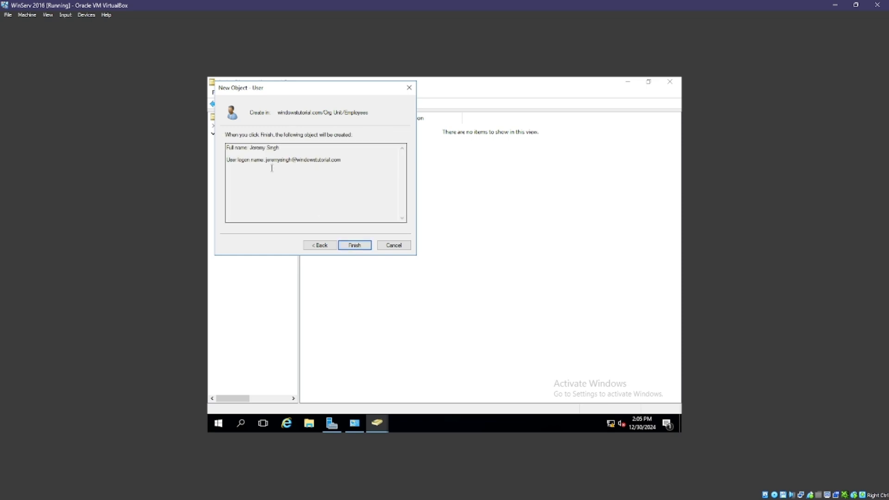
{"action": "left_click", "coordinate": [354, 245]}
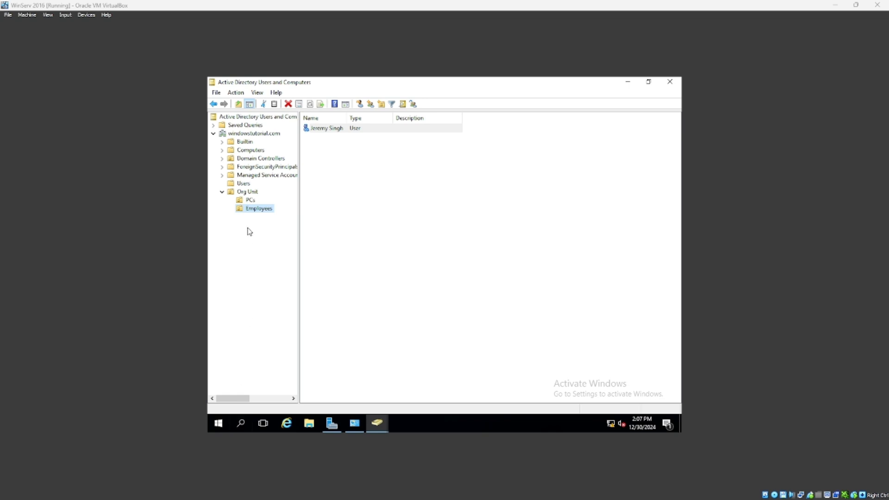
Search 'admini' to open Windows Administrative Tools and launch Group Policy Management from it.
{"action": "left_click", "coordinate": [240, 423]}
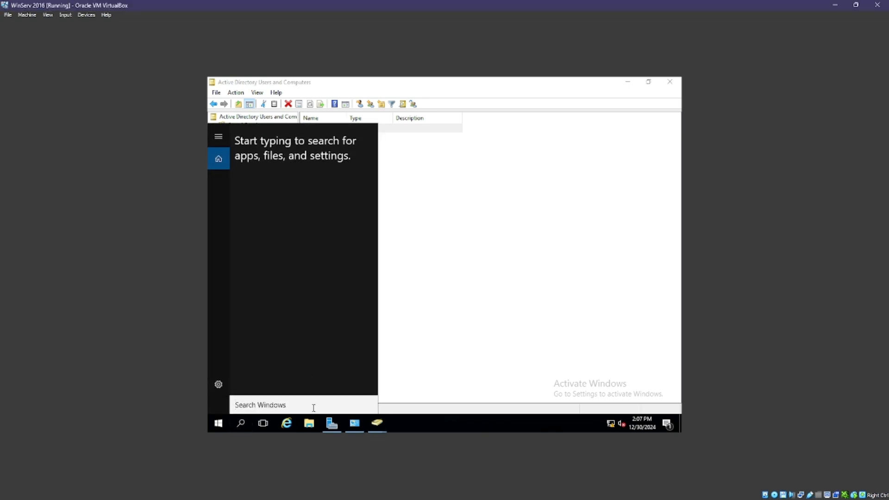
{"action": "type", "text": "admini"}
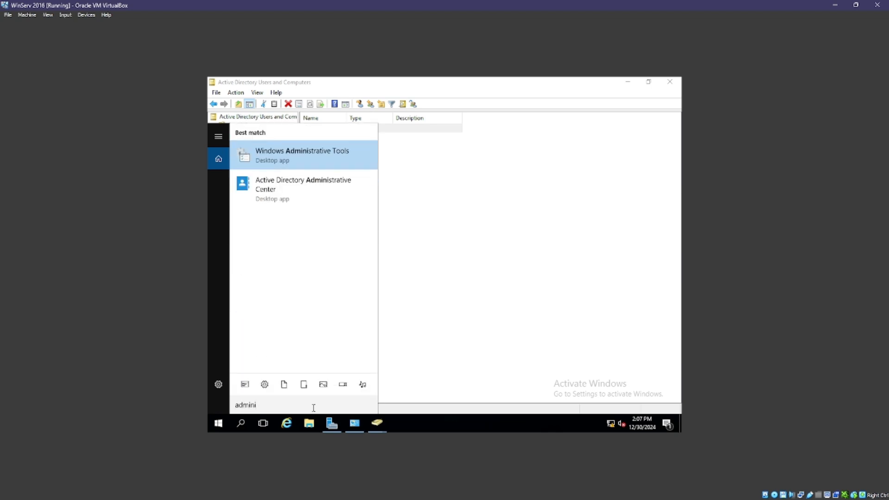
{"action": "key", "text": "Return"}
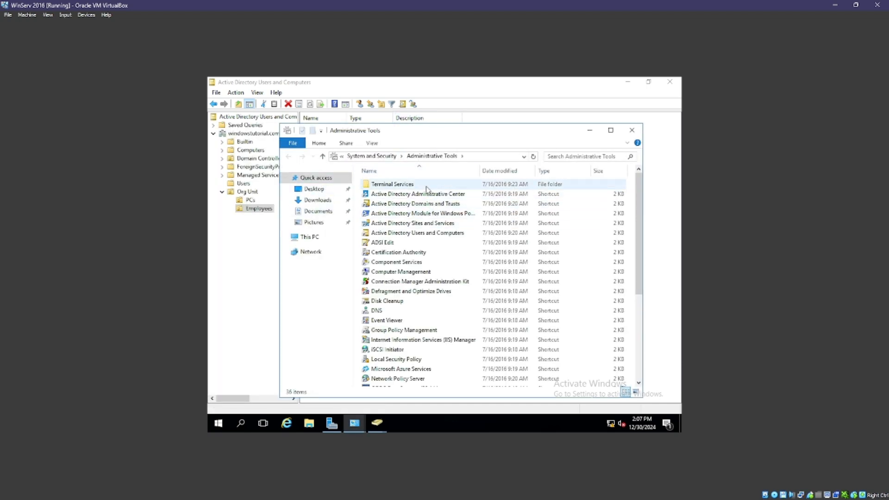
{"action": "left_click_drag", "start_coordinate": [639, 220], "coordinate": [638, 229]}
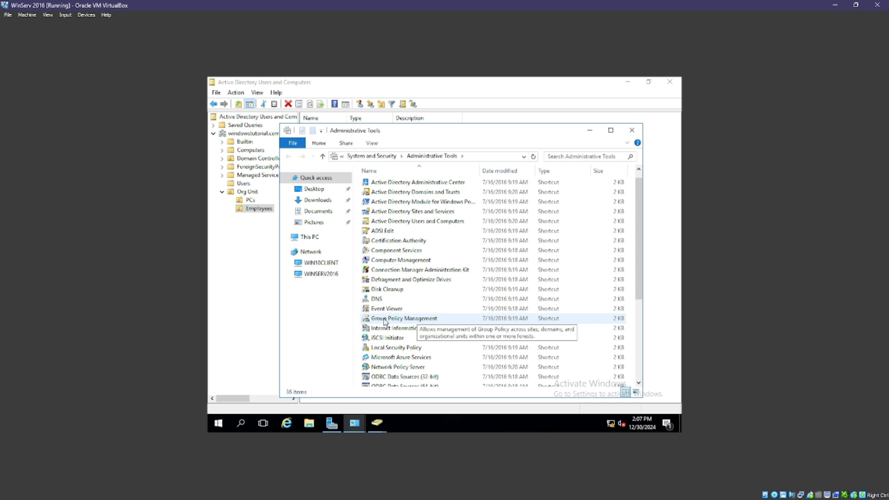
{"action": "double_click", "coordinate": [405, 319]}
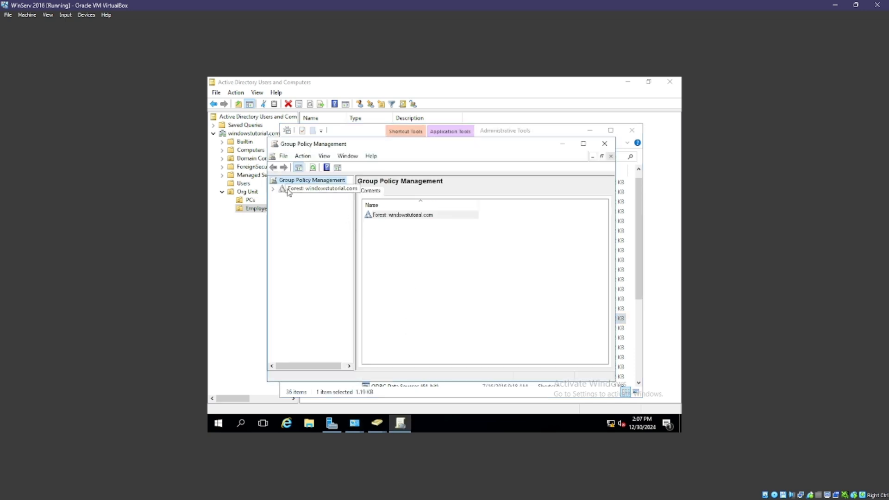
Expand windowstutorial.com's Group Policy Objects and edit the Default Domain Controllers Policy.
{"action": "left_click", "coordinate": [311, 193]}
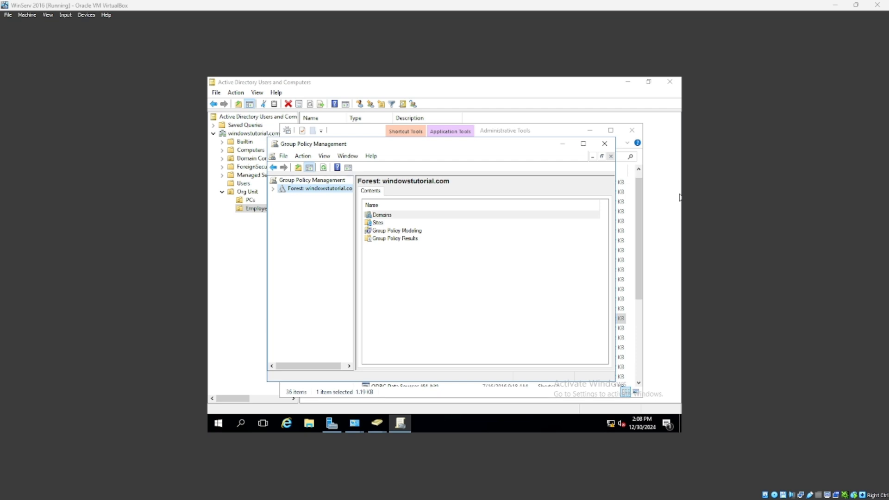
{"action": "left_click", "coordinate": [273, 190]}
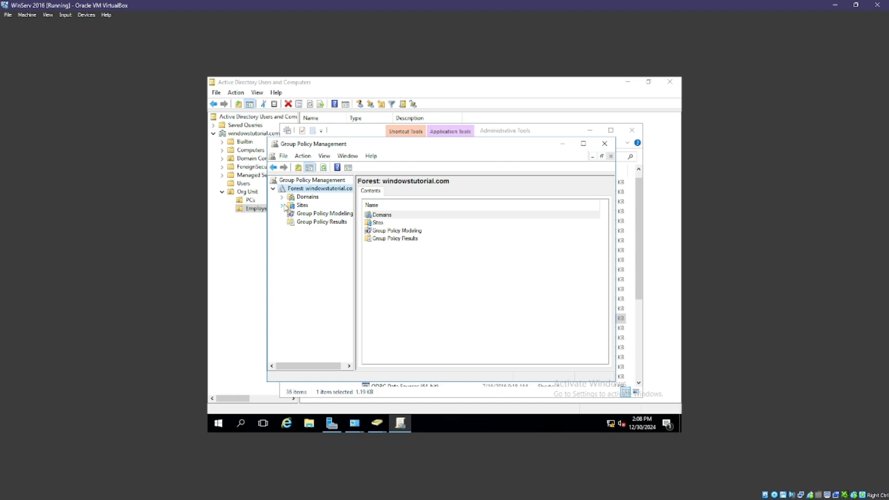
{"action": "left_click", "coordinate": [282, 197]}
{"action": "left_click", "coordinate": [290, 205]}
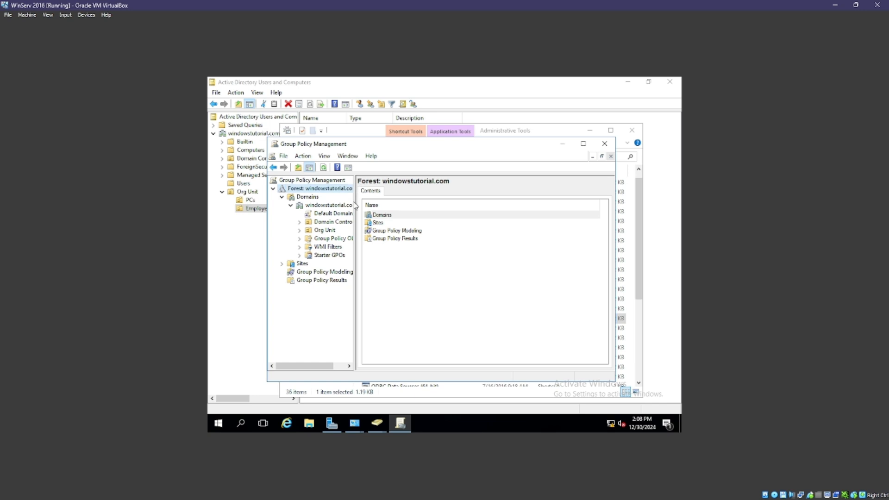
{"action": "left_click", "coordinate": [335, 239]}
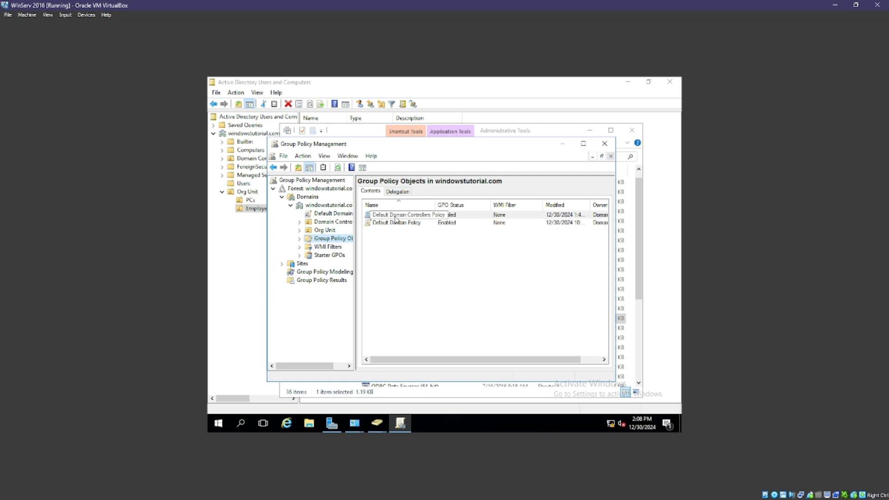
{"action": "right_click", "coordinate": [417, 215]}
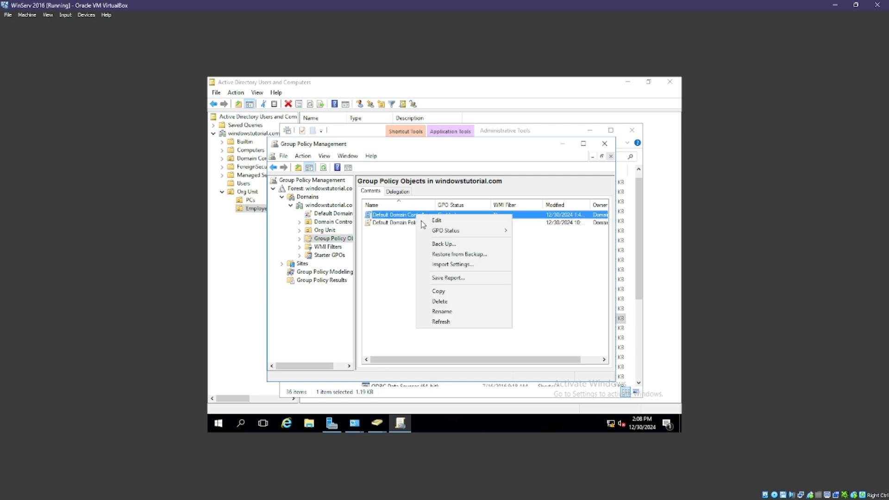
{"action": "left_click", "coordinate": [442, 223]}
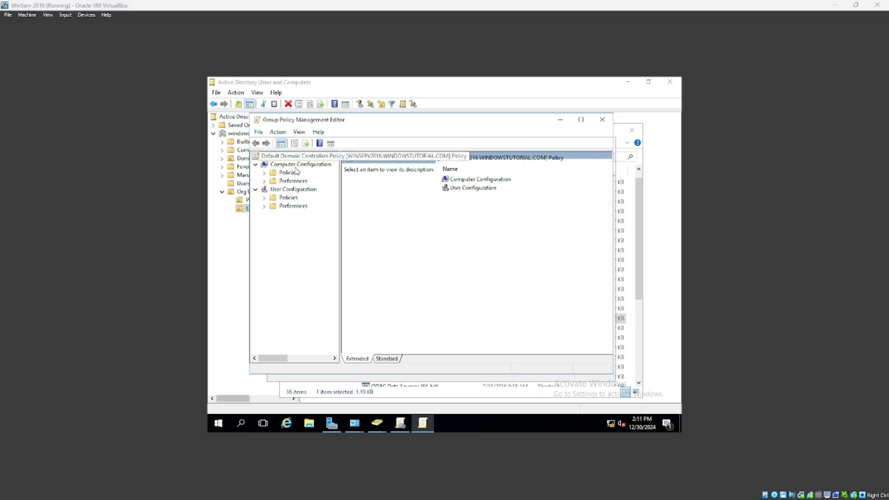
Browse User Configuration's Windows Settings, Software Settings and Preferences folders.
{"action": "double_click", "coordinate": [472, 190]}
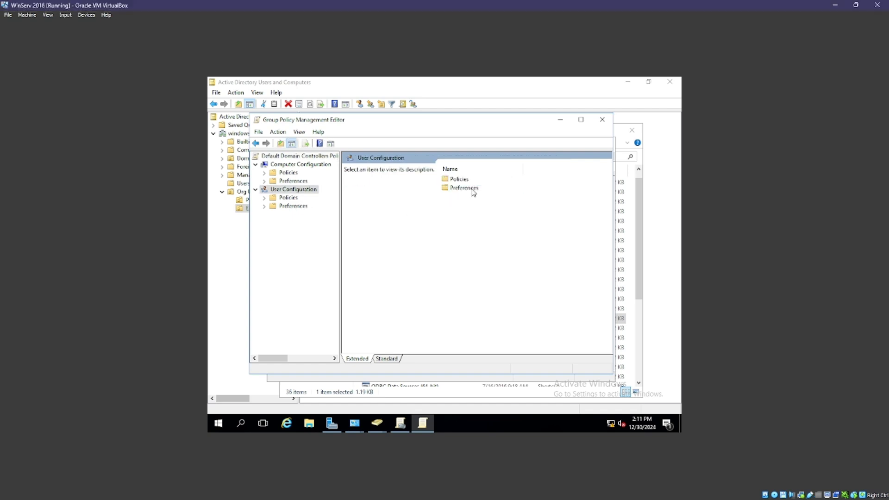
{"action": "double_click", "coordinate": [460, 180]}
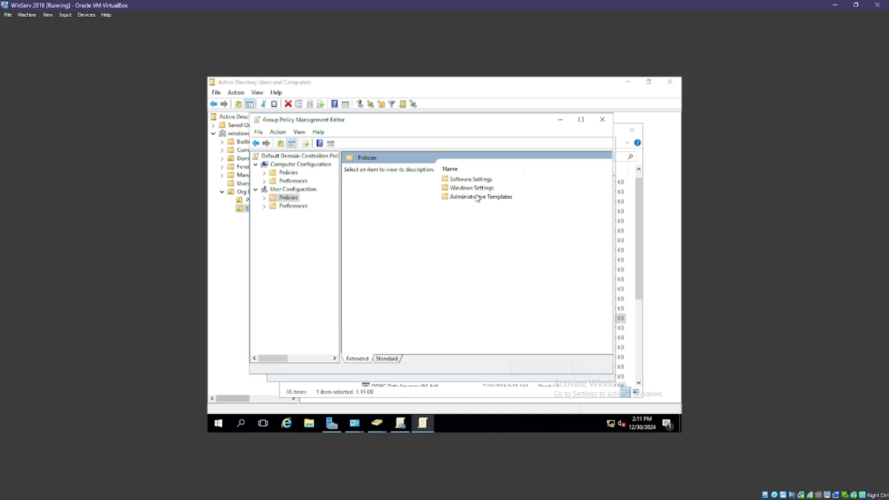
{"action": "double_click", "coordinate": [473, 188]}
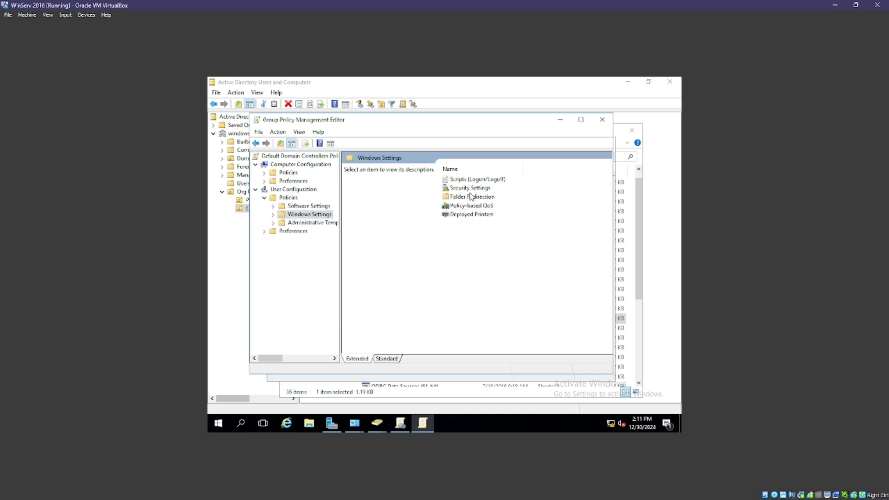
{"action": "left_click", "coordinate": [291, 142]}
{"action": "double_click", "coordinate": [468, 181]}
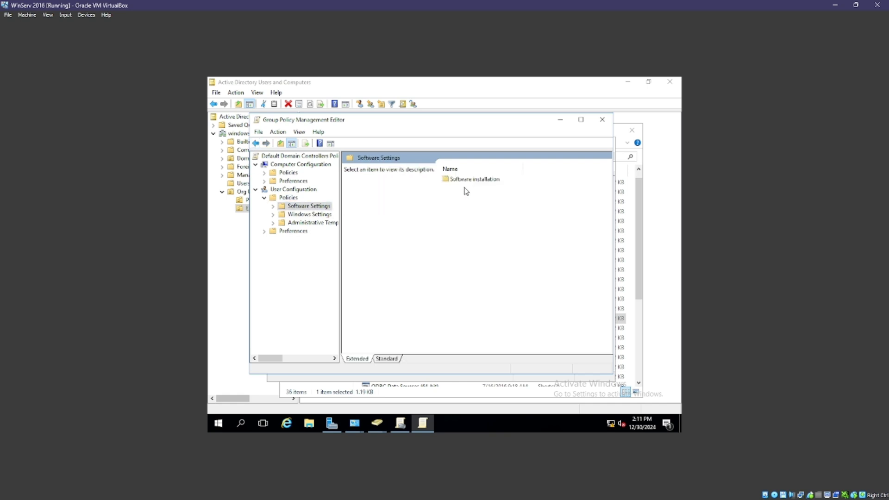
{"action": "double_click", "coordinate": [468, 180]}
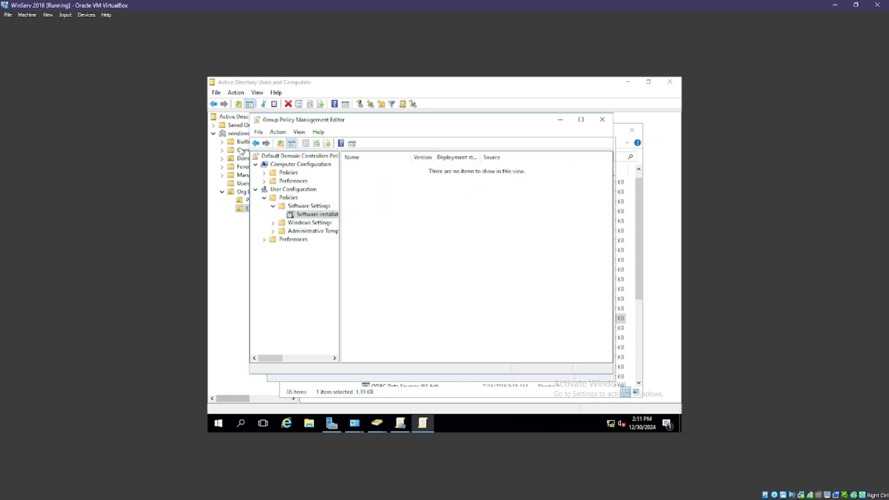
{"action": "left_click", "coordinate": [256, 144]}
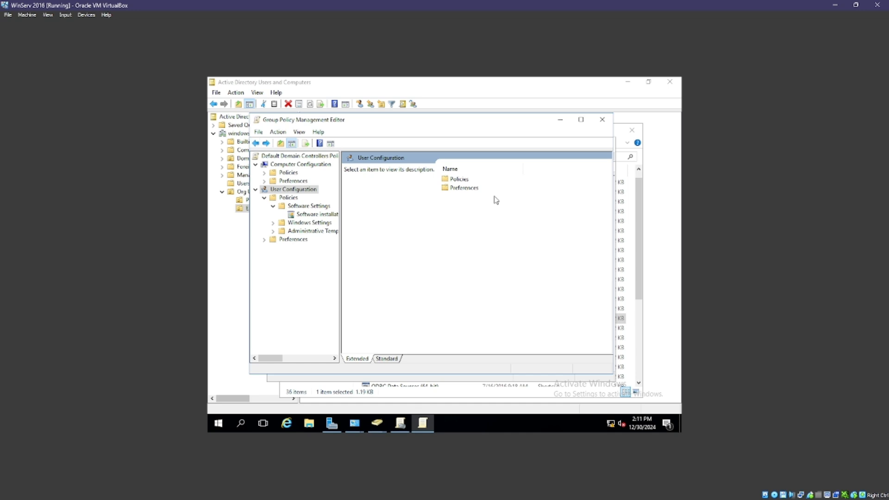
{"action": "double_click", "coordinate": [466, 187]}
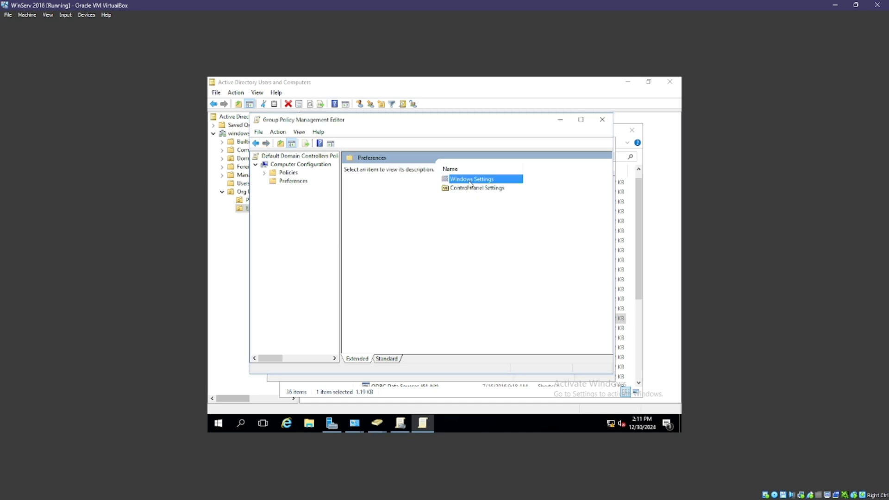
{"action": "left_click", "coordinate": [470, 189]}
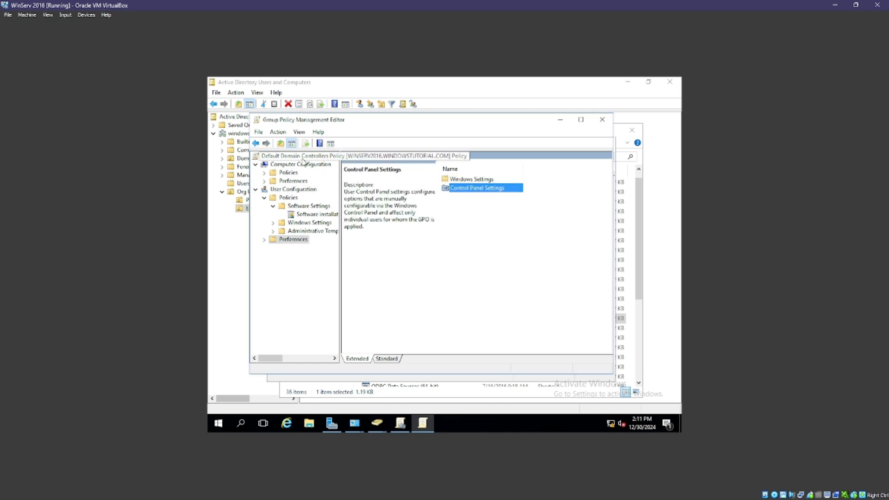
{"action": "left_click", "coordinate": [255, 143]}
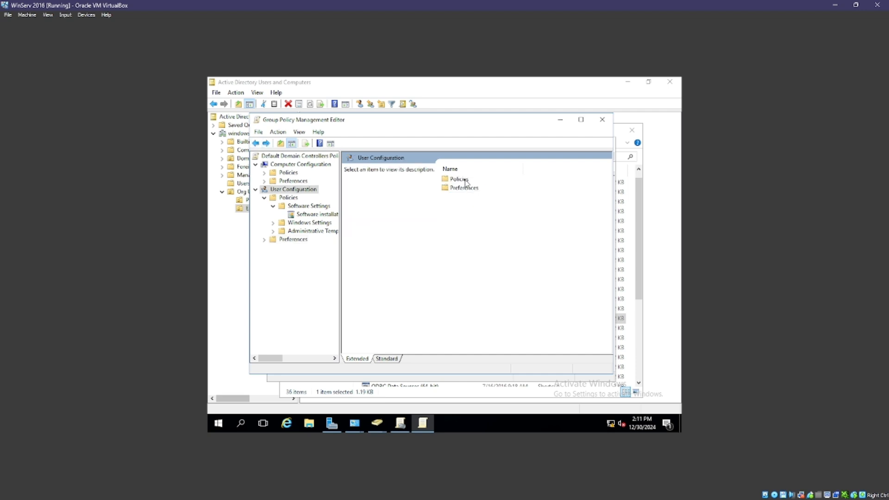
Navigate Policies > Administrative Templates > Desktop > Desktop and open the Desktop Wallpaper policy.
{"action": "double_click", "coordinate": [466, 180]}
{"action": "double_click", "coordinate": [471, 197]}
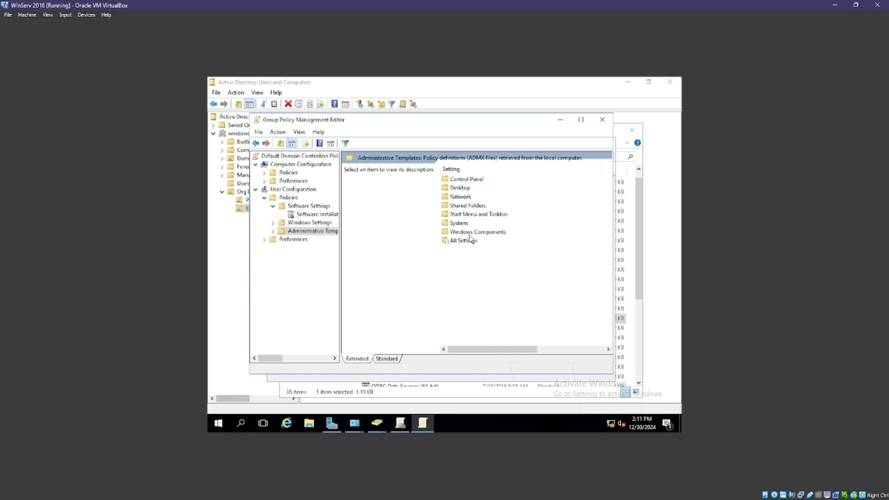
{"action": "double_click", "coordinate": [465, 180]}
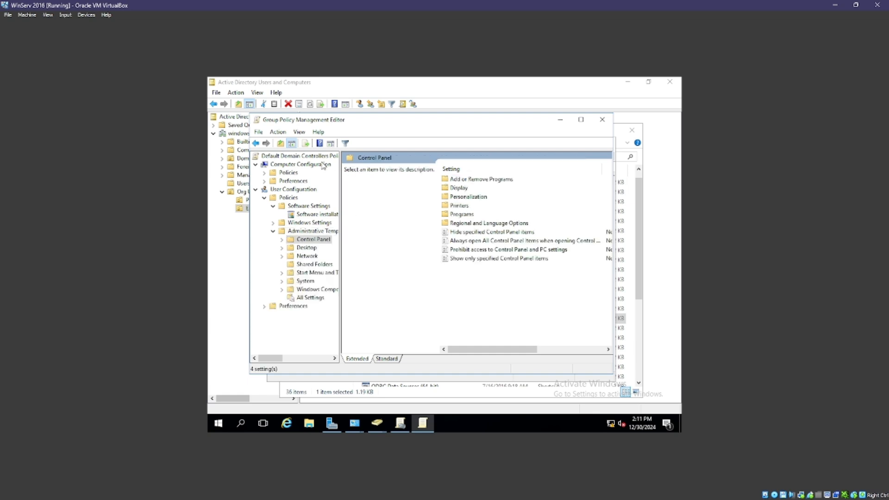
{"action": "left_click", "coordinate": [256, 144]}
{"action": "left_click", "coordinate": [256, 143]}
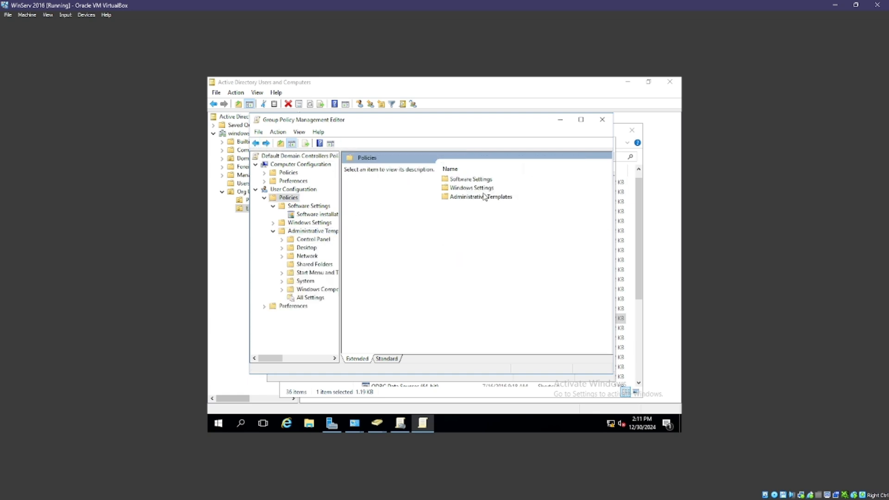
{"action": "left_click", "coordinate": [466, 197]}
{"action": "double_click", "coordinate": [477, 198]}
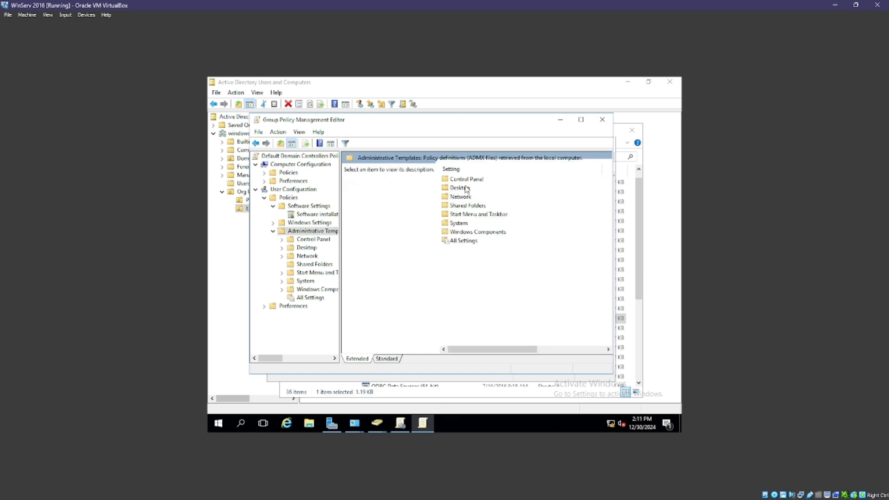
{"action": "double_click", "coordinate": [460, 196]}
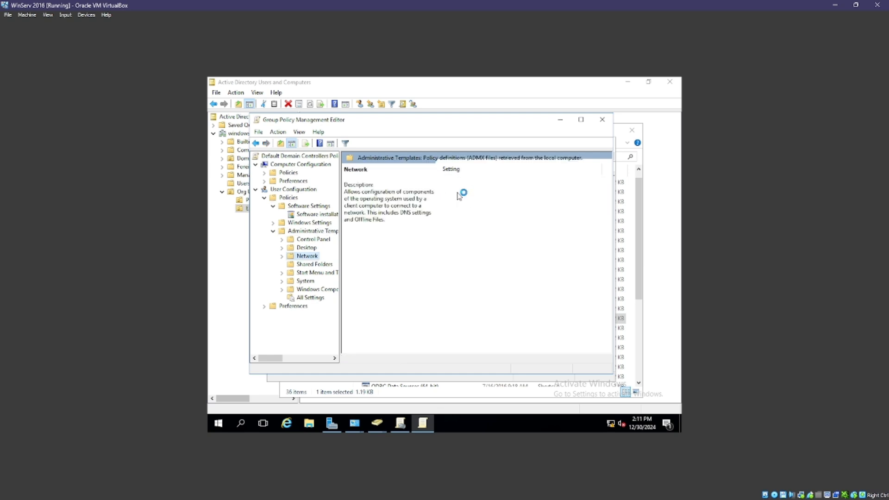
{"action": "left_click", "coordinate": [256, 143]}
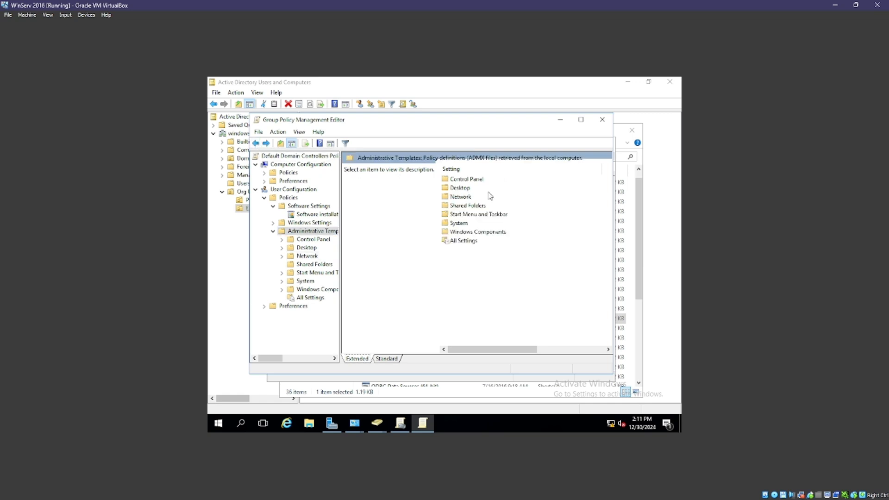
{"action": "double_click", "coordinate": [458, 190]}
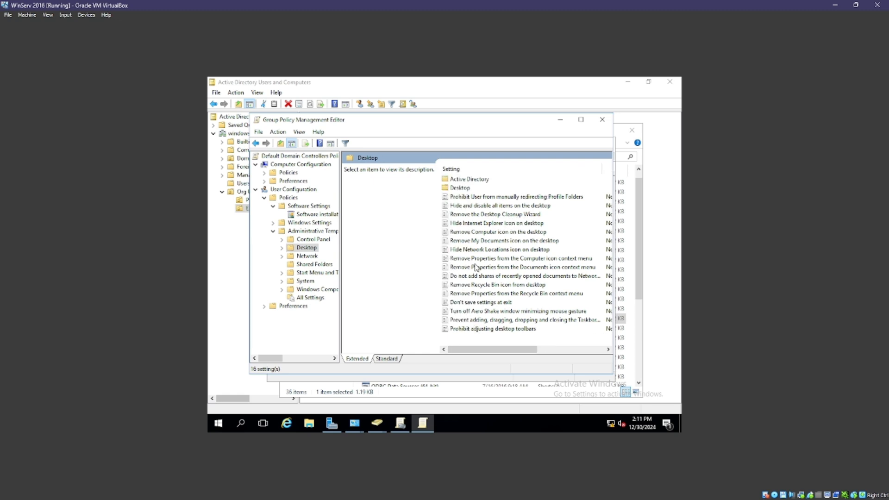
{"action": "double_click", "coordinate": [459, 188]}
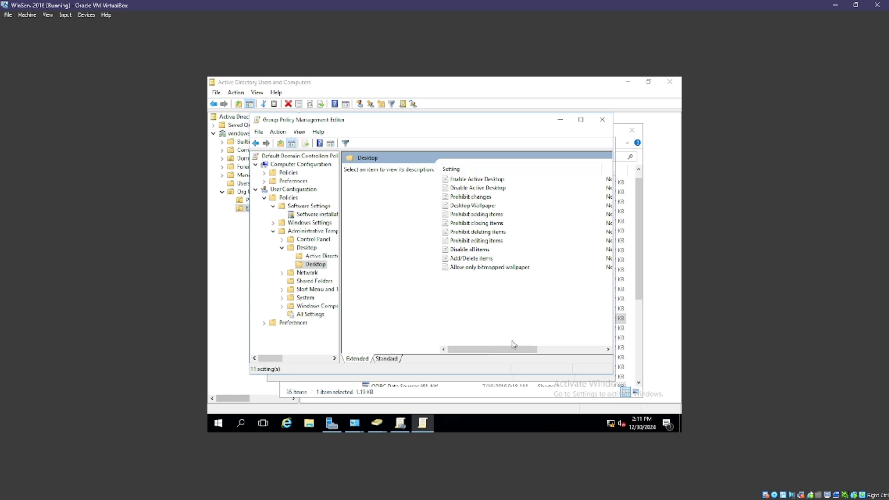
{"action": "left_click_drag", "start_coordinate": [514, 345], "coordinate": [489, 342]}
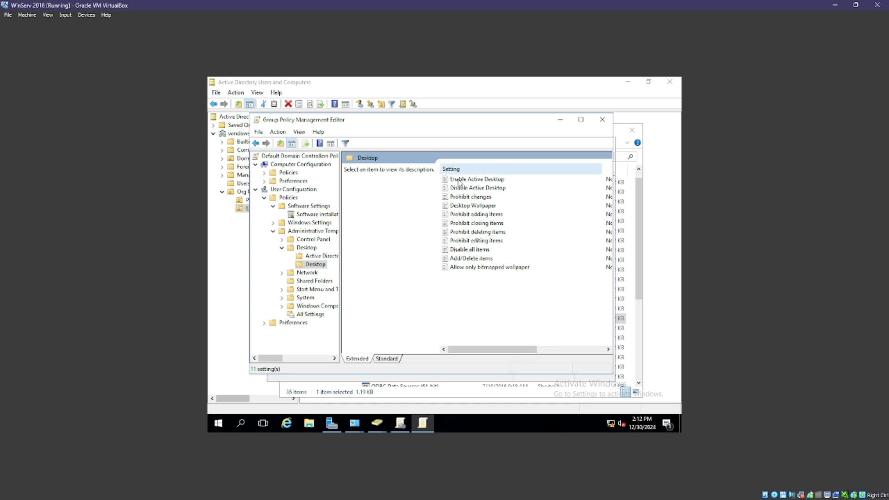
{"action": "double_click", "coordinate": [470, 206]}
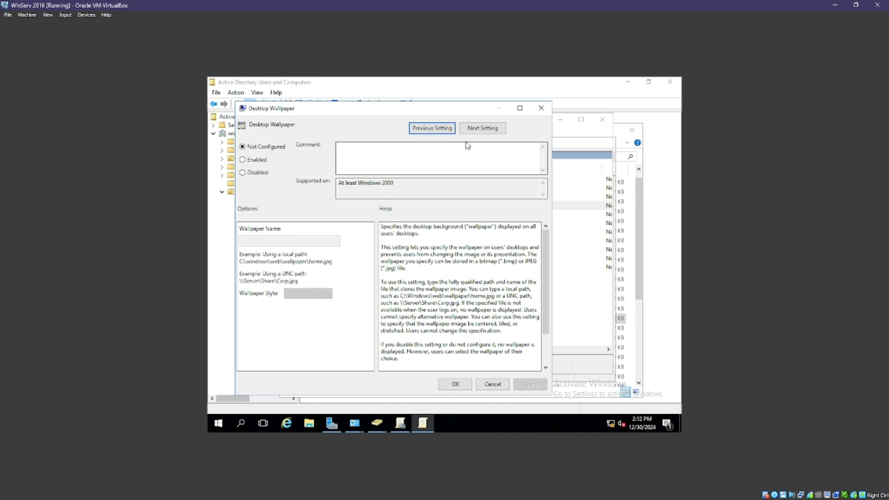
{"action": "left_click_drag", "start_coordinate": [401, 240], "coordinate": [407, 295]}
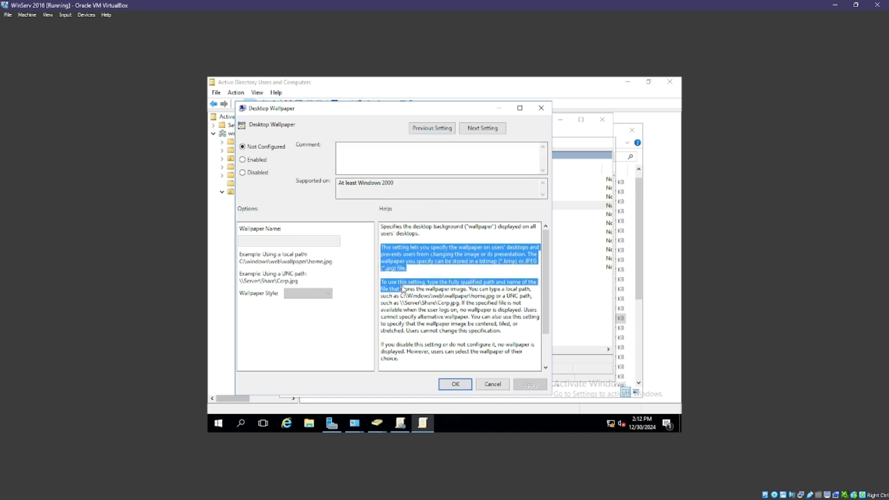
{"action": "left_click", "coordinate": [409, 269]}
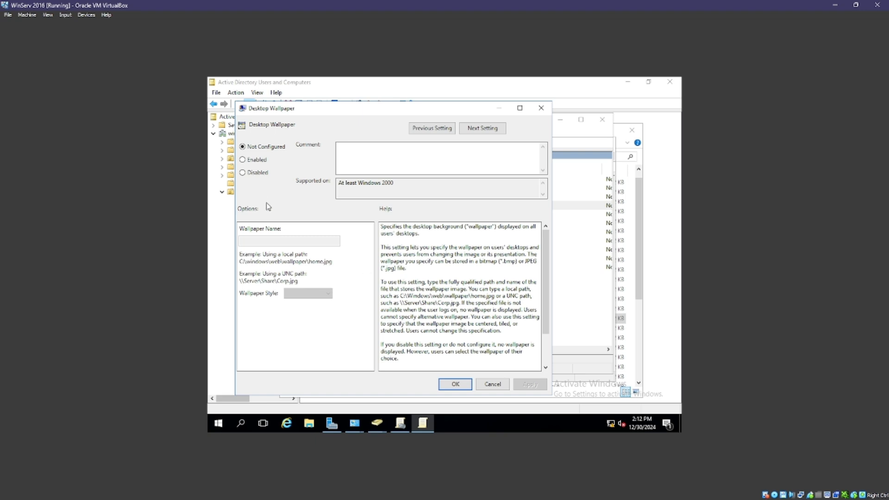
{"action": "left_click_drag", "start_coordinate": [381, 283], "coordinate": [423, 274]}
Close Desktop Wallpaper unchanged and list All Settings under Administrative Templates.
{"action": "left_click", "coordinate": [491, 385]}
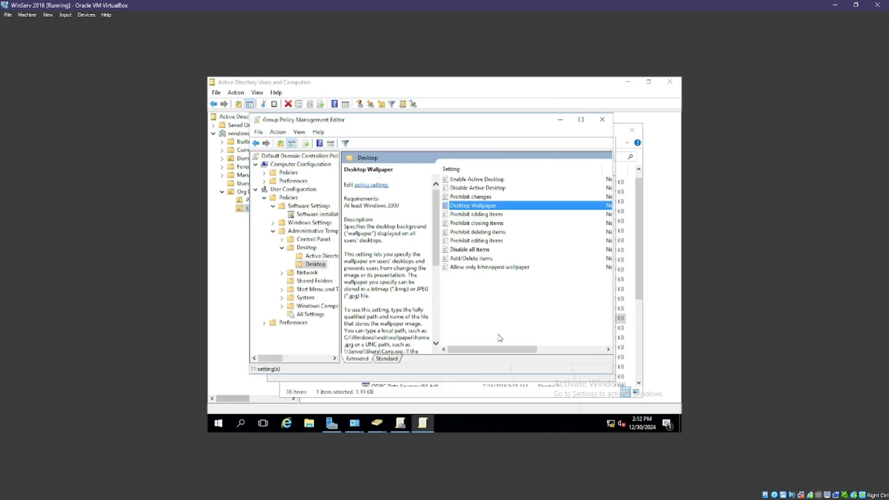
{"action": "mouse_move", "coordinate": [499, 348]}
{"action": "left_mouse_down"}
{"action": "mouse_move", "coordinate": [518, 349]}
{"action": "mouse_move", "coordinate": [494, 340]}
{"action": "left_mouse_up"}
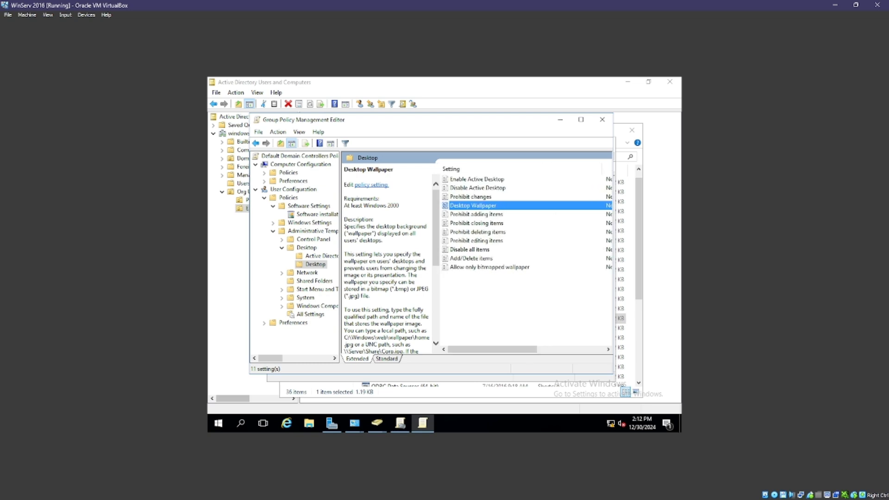
{"action": "left_click", "coordinate": [255, 143]}
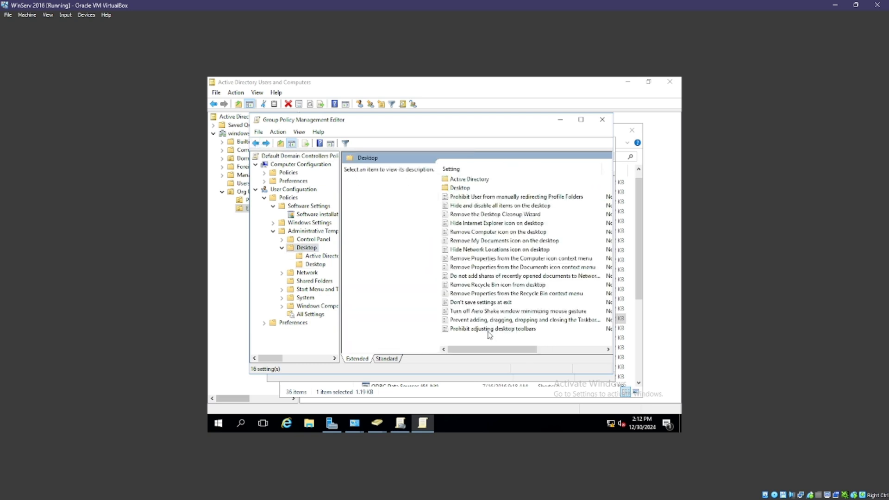
{"action": "mouse_move", "coordinate": [487, 349]}
{"action": "left_mouse_down"}
{"action": "mouse_move", "coordinate": [496, 348]}
{"action": "mouse_move", "coordinate": [488, 346]}
{"action": "left_mouse_up"}
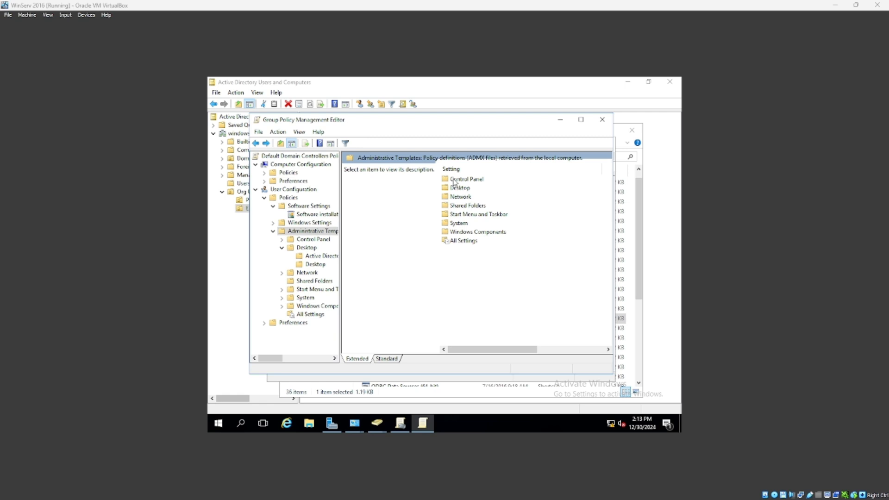
{"action": "double_click", "coordinate": [464, 241]}
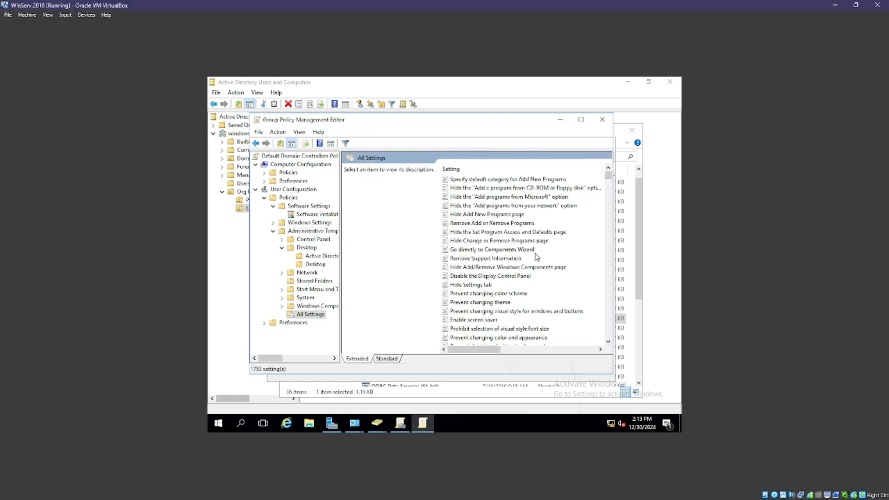
{"action": "scroll", "coordinate": [536, 257], "scroll_direction": "down", "scroll_amount": 2}
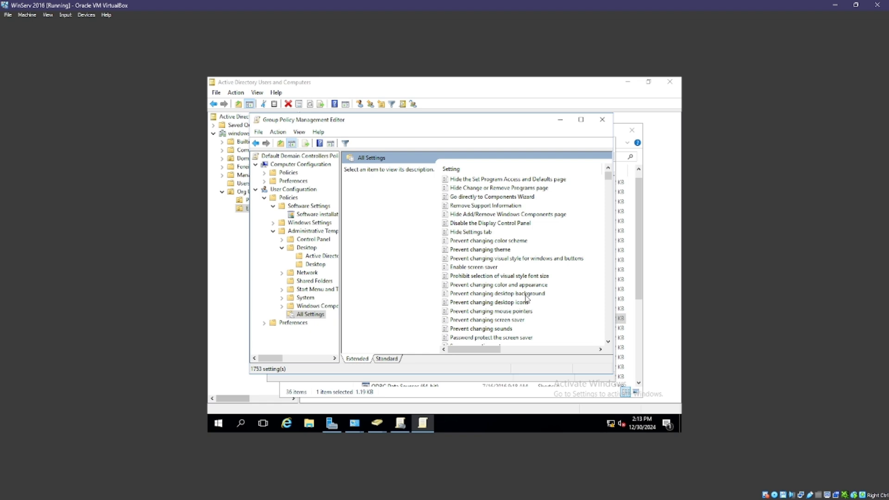
Set Prevent changing desktop background to Enabled and apply it.
{"action": "double_click", "coordinate": [516, 295]}
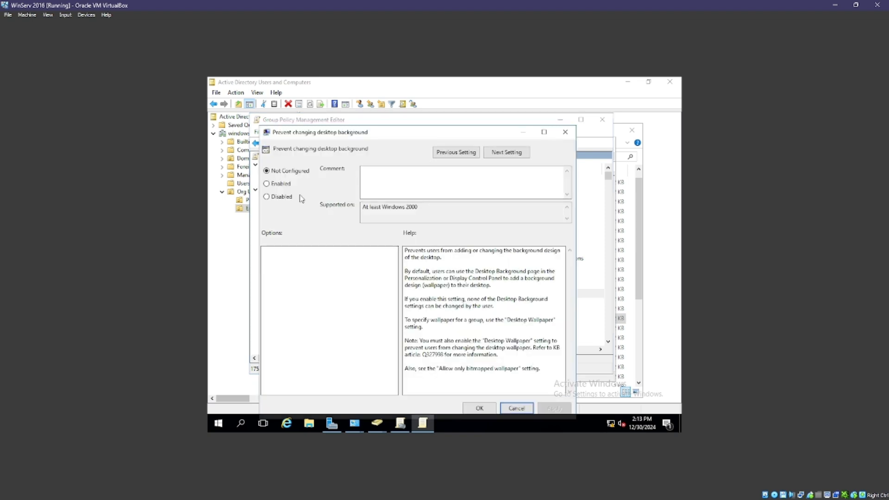
{"action": "left_click", "coordinate": [267, 183]}
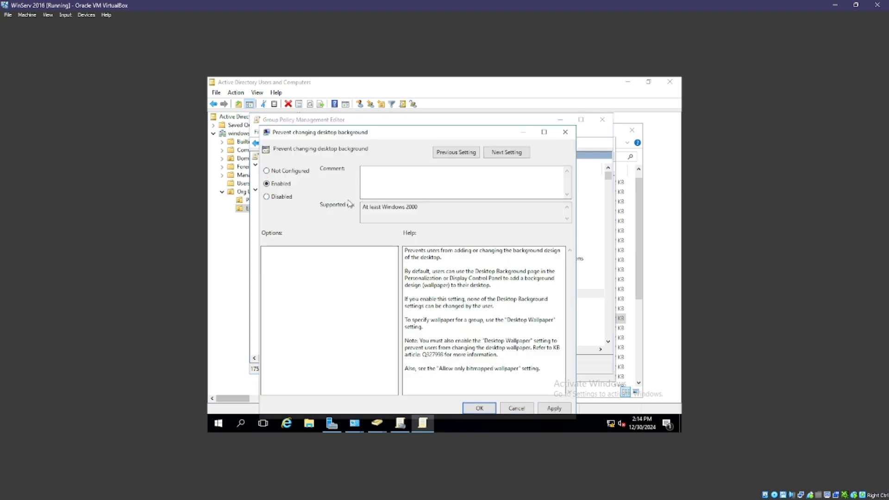
{"action": "left_click_drag", "start_coordinate": [434, 137], "coordinate": [450, 125]}
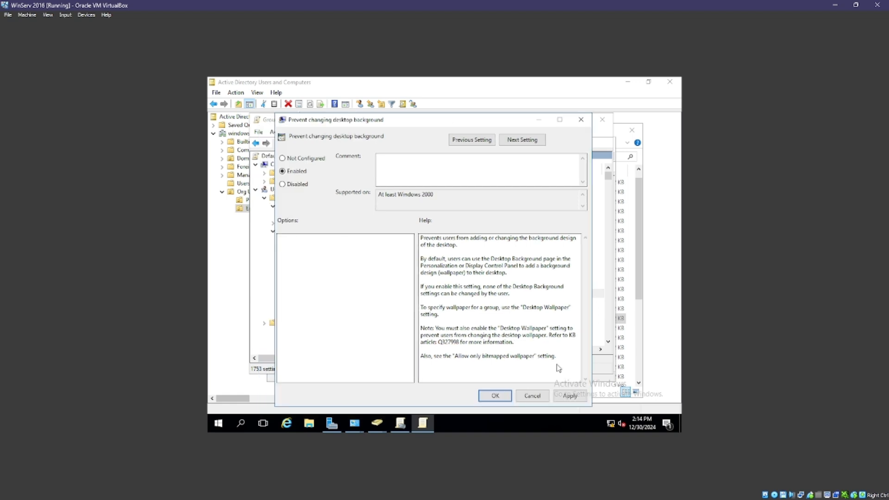
{"action": "left_click", "coordinate": [569, 397]}
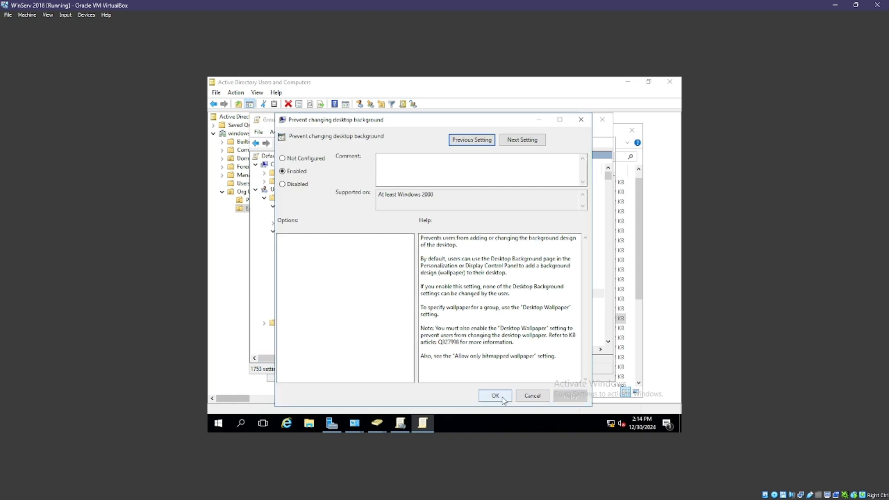
{"action": "left_click", "coordinate": [503, 400]}
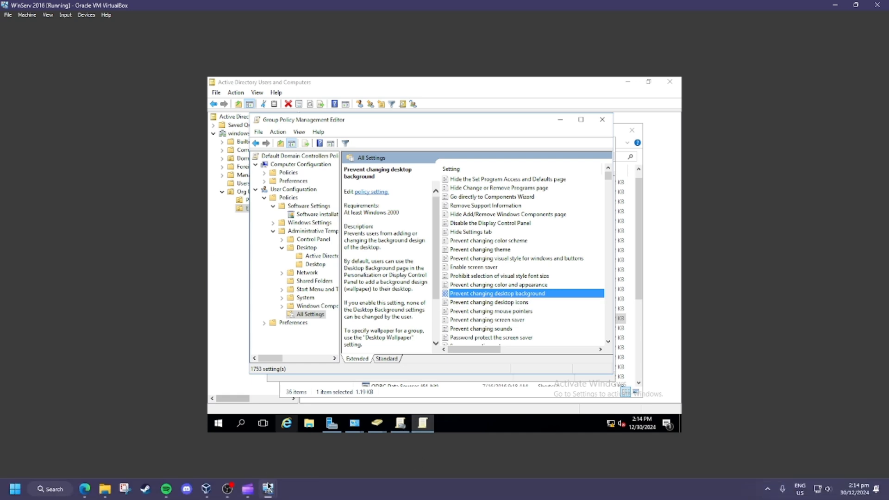
{"action": "mouse_move", "coordinate": [268, 489]}
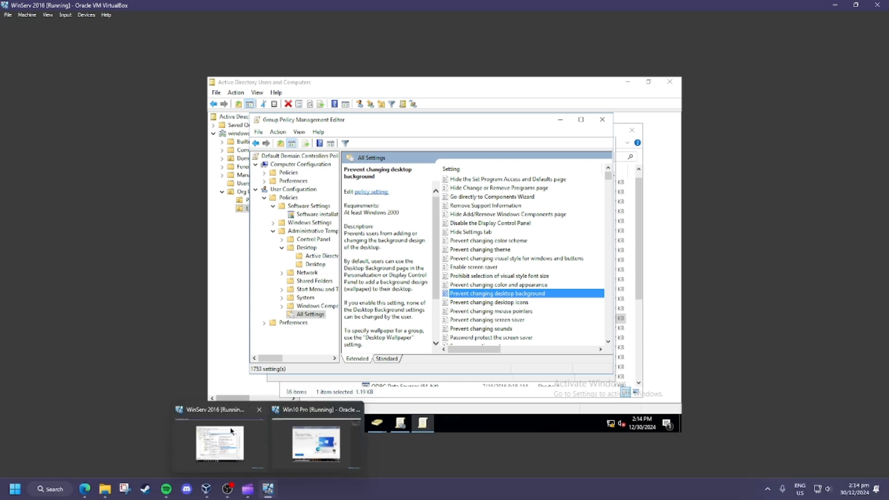
On the Windows 10 client, dismiss the Edge welcome screen and open Personalise background settings.
{"action": "left_click", "coordinate": [309, 440]}
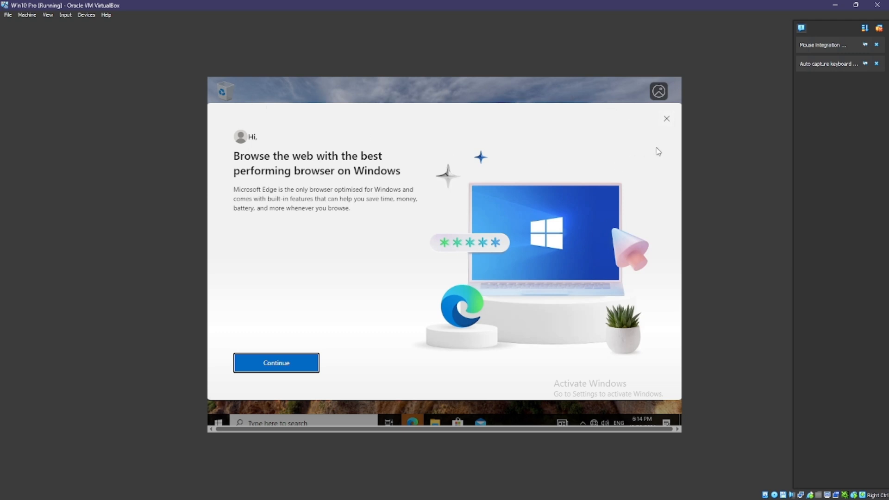
{"action": "left_click", "coordinate": [667, 119]}
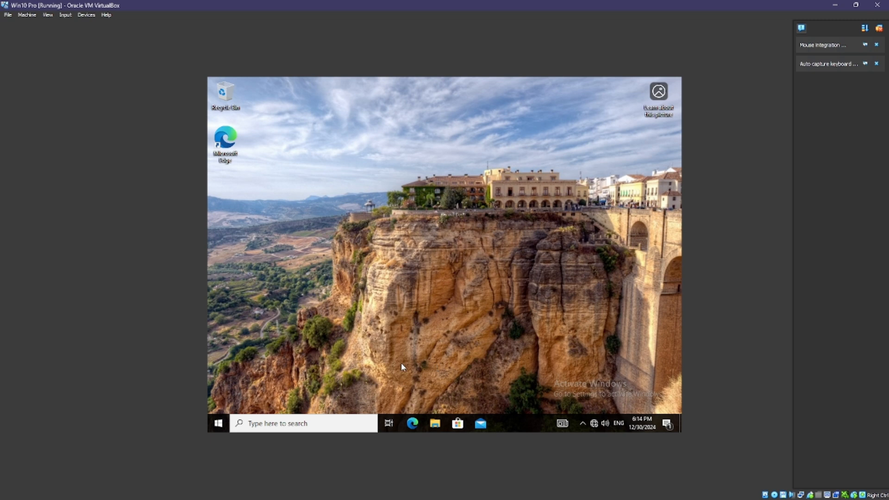
{"action": "right_click", "coordinate": [341, 292]}
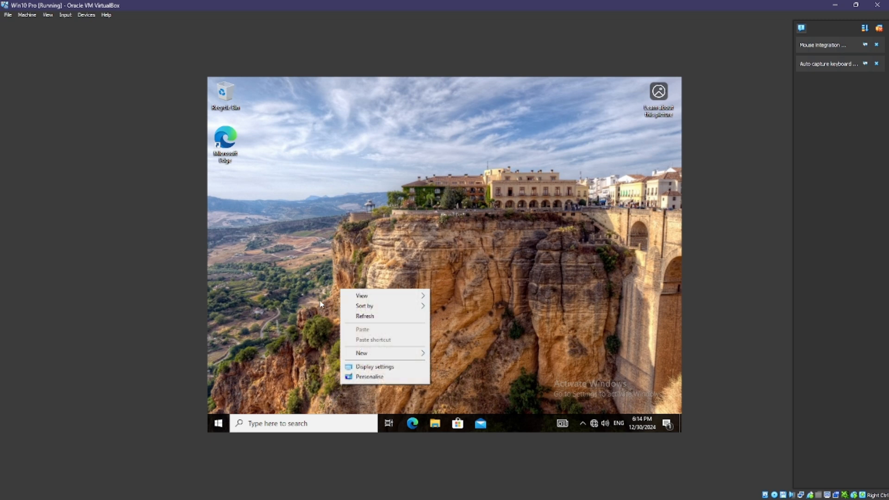
{"action": "left_click", "coordinate": [334, 346]}
{"action": "right_click", "coordinate": [381, 328]}
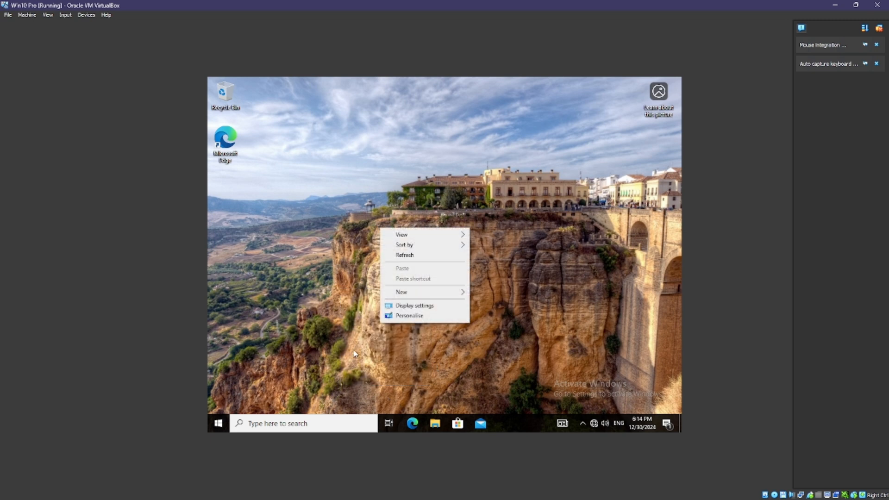
{"action": "left_click", "coordinate": [337, 323]}
{"action": "right_click", "coordinate": [374, 262]}
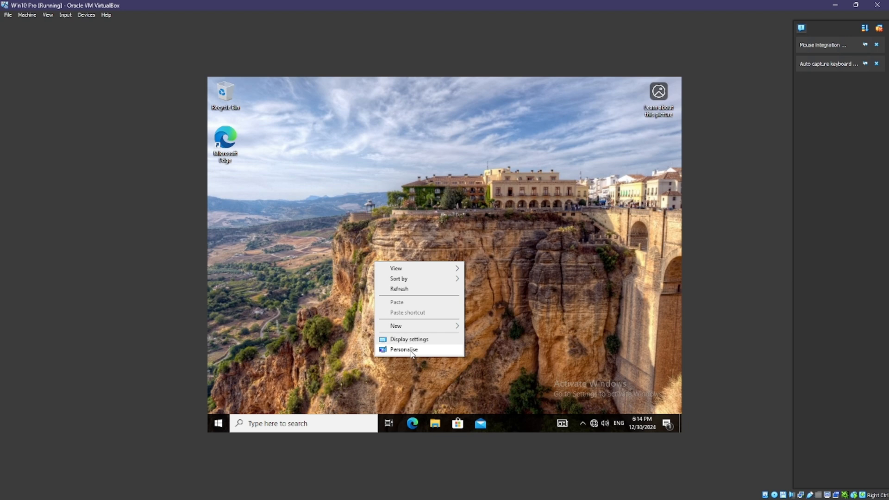
{"action": "left_click", "coordinate": [412, 350]}
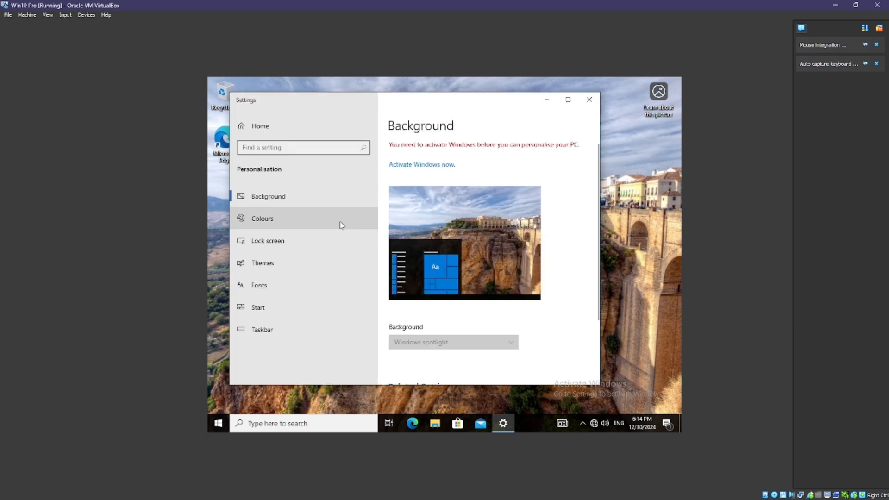
Check that the Background choice is greyed out, then close Settings.
{"action": "scroll", "coordinate": [507, 224], "scroll_direction": "down", "scroll_amount": 3}
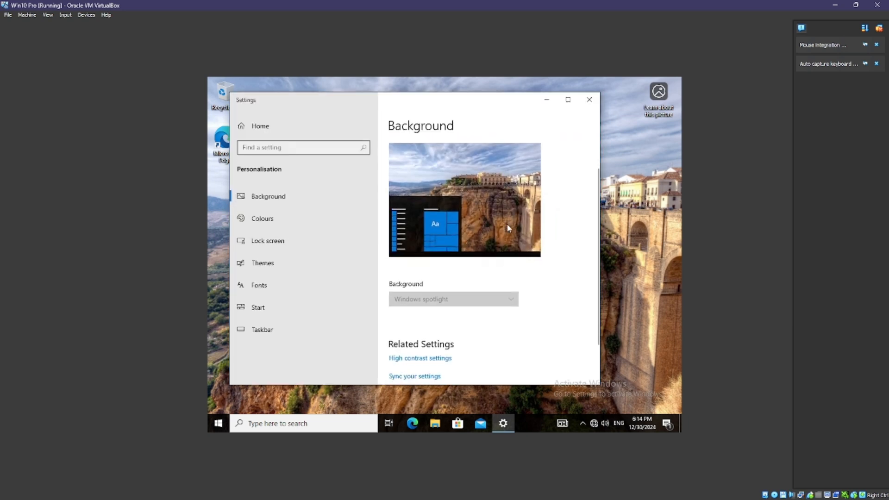
{"action": "scroll", "coordinate": [507, 224], "scroll_direction": "up", "scroll_amount": 2}
{"action": "scroll", "coordinate": [507, 224], "scroll_direction": "up", "scroll_amount": 1}
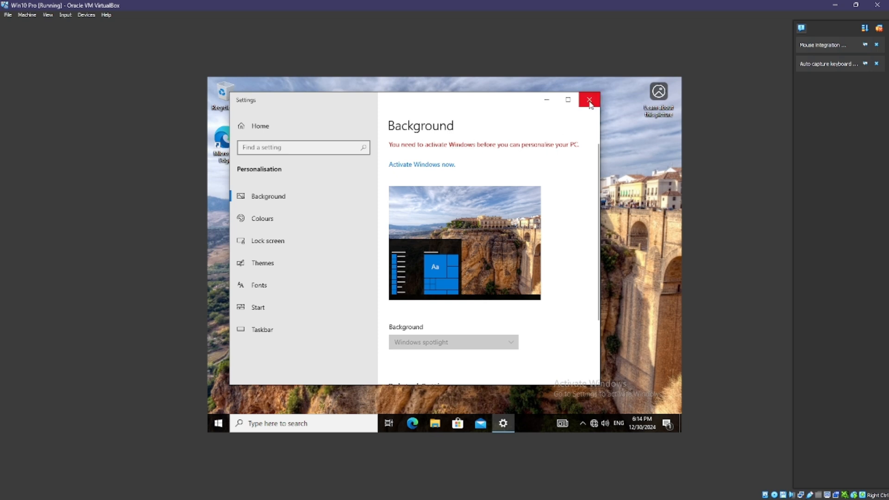
{"action": "scroll", "coordinate": [408, 196], "scroll_direction": "down", "scroll_amount": 3}
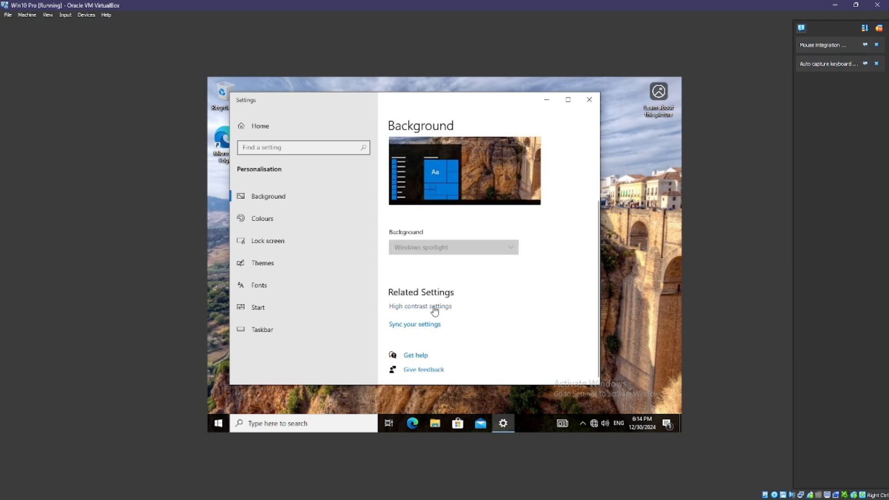
{"action": "scroll", "coordinate": [432, 311], "scroll_direction": "up", "scroll_amount": 2}
{"action": "left_click", "coordinate": [589, 99]}
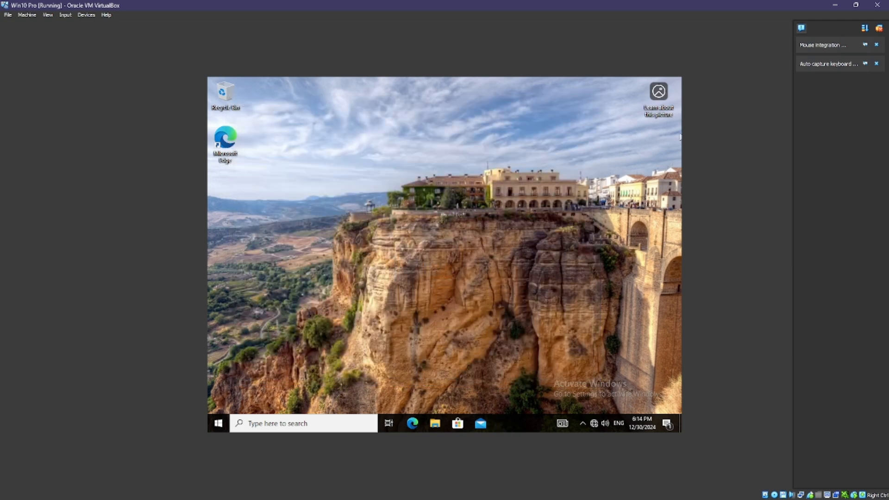
Back on the Windows Server machine, open the System policy folder under Administrative Templates.
{"action": "mouse_move", "coordinate": [270, 493]}
{"action": "left_click", "coordinate": [221, 442]}
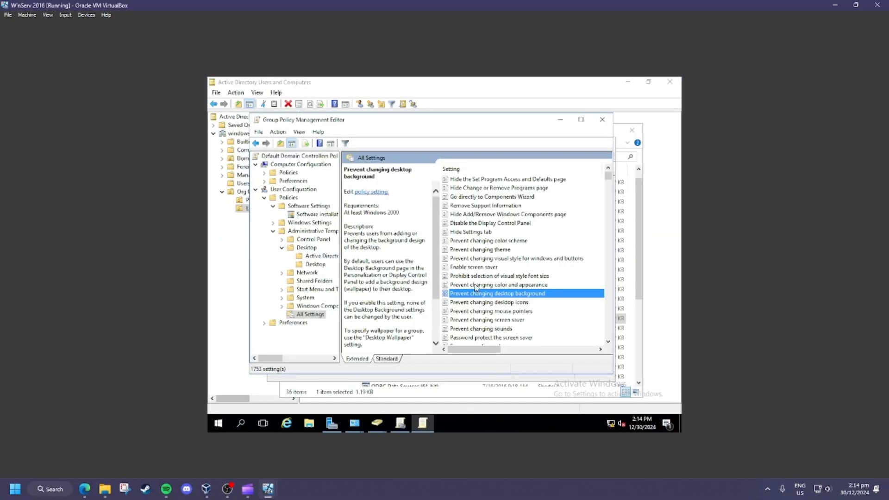
{"action": "scroll", "coordinate": [506, 219], "scroll_direction": "up", "scroll_amount": 2}
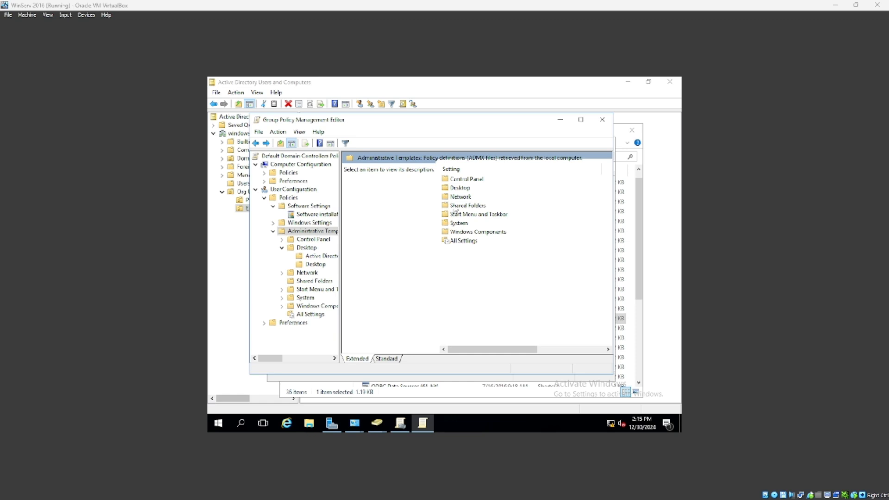
{"action": "double_click", "coordinate": [457, 225]}
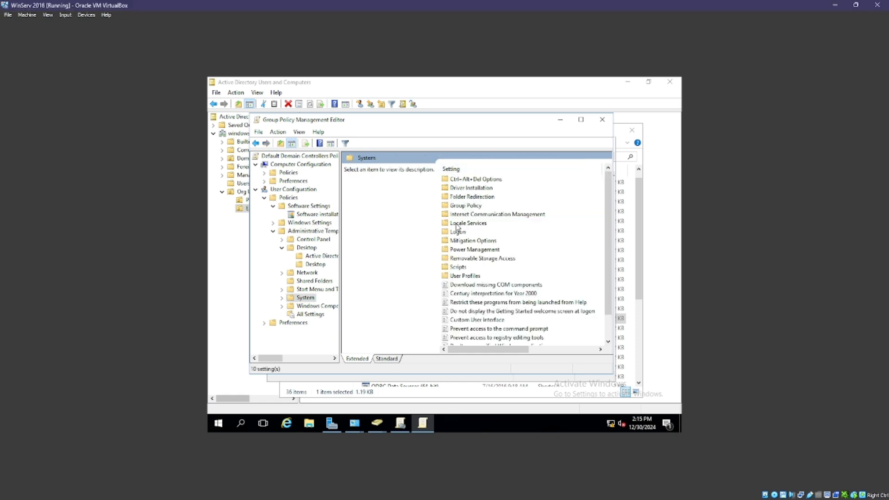
{"action": "scroll", "coordinate": [457, 227], "scroll_direction": "down", "scroll_amount": 1}
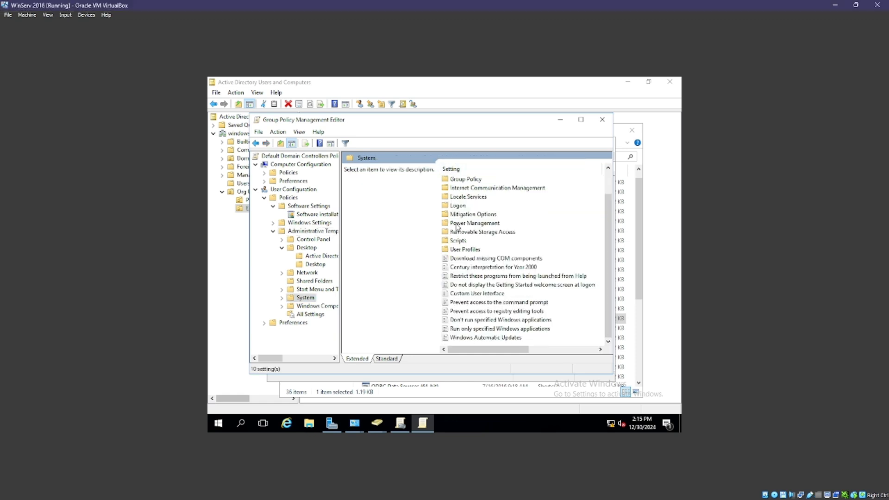
Enable and apply Prevent access to the command prompt, then return to the Windows 10 client.
{"action": "left_click", "coordinate": [499, 304]}
{"action": "double_click", "coordinate": [499, 303]}
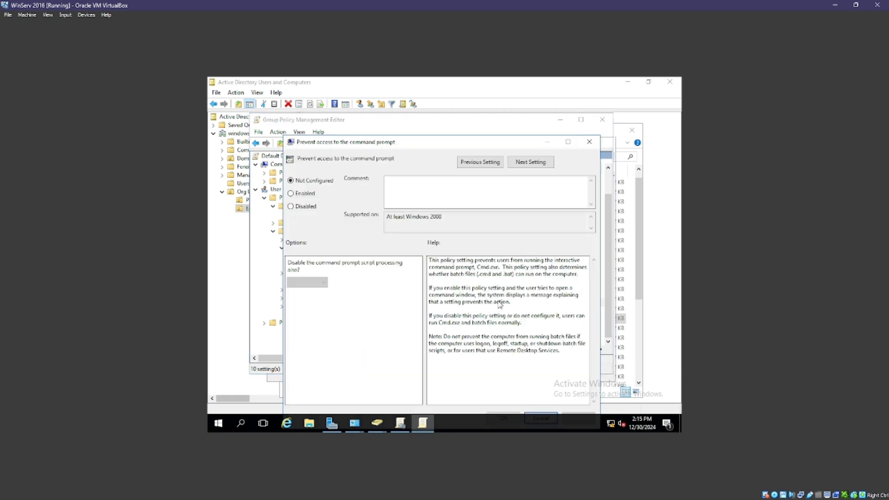
{"action": "left_click", "coordinate": [291, 194]}
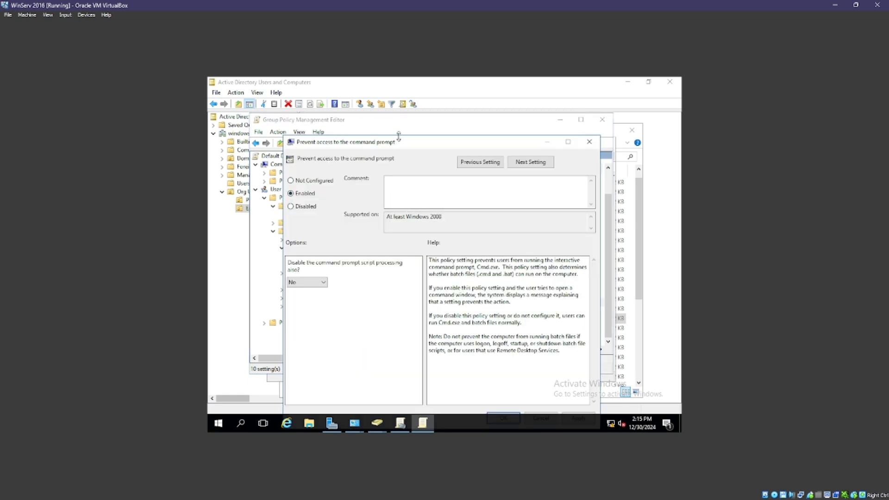
{"action": "left_click_drag", "start_coordinate": [411, 142], "coordinate": [423, 109]}
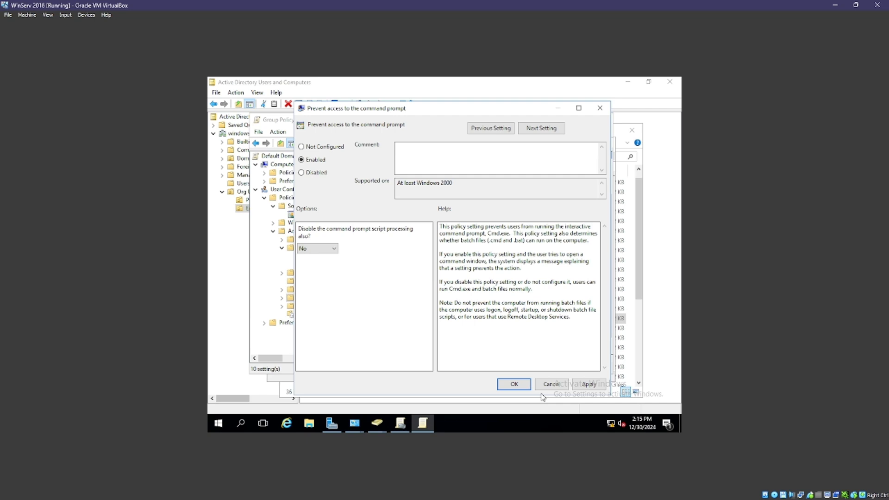
{"action": "left_click", "coordinate": [588, 384]}
{"action": "left_click", "coordinate": [514, 384]}
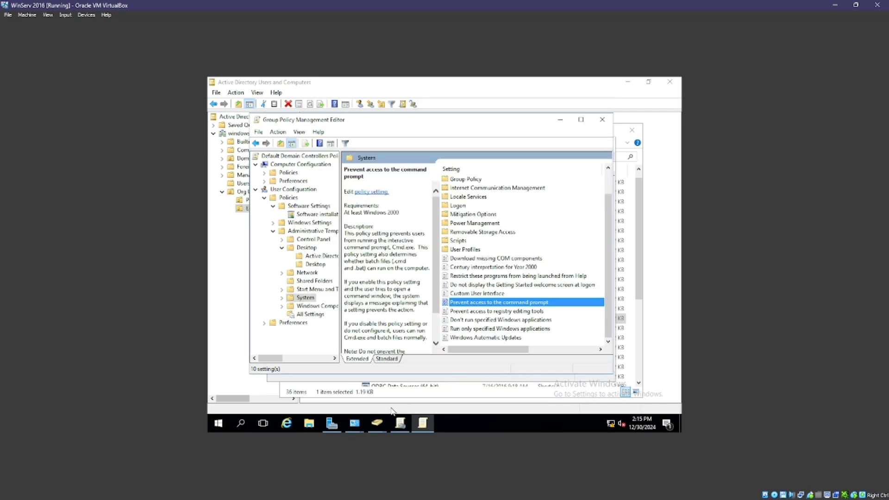
{"action": "mouse_move", "coordinate": [273, 491]}
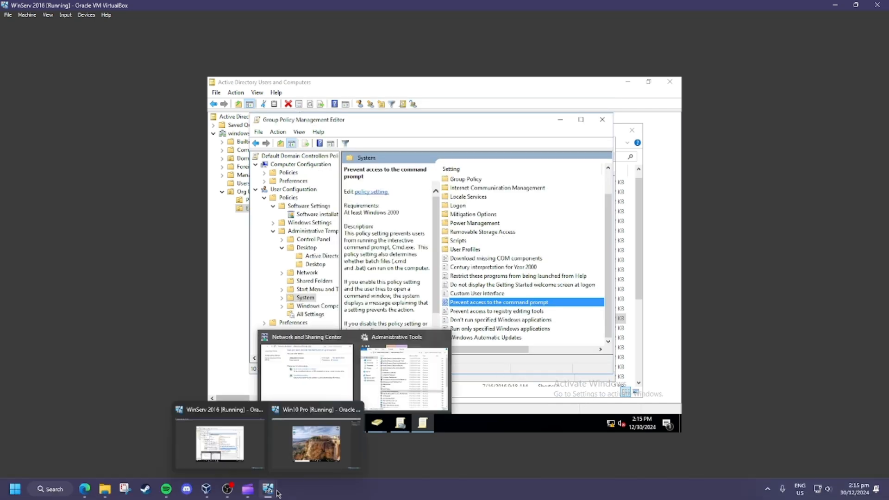
{"action": "left_click", "coordinate": [280, 448]}
Search 'command' on the Windows 10 client to confirm Command Prompt still opens, then close it.
{"action": "left_click", "coordinate": [274, 425]}
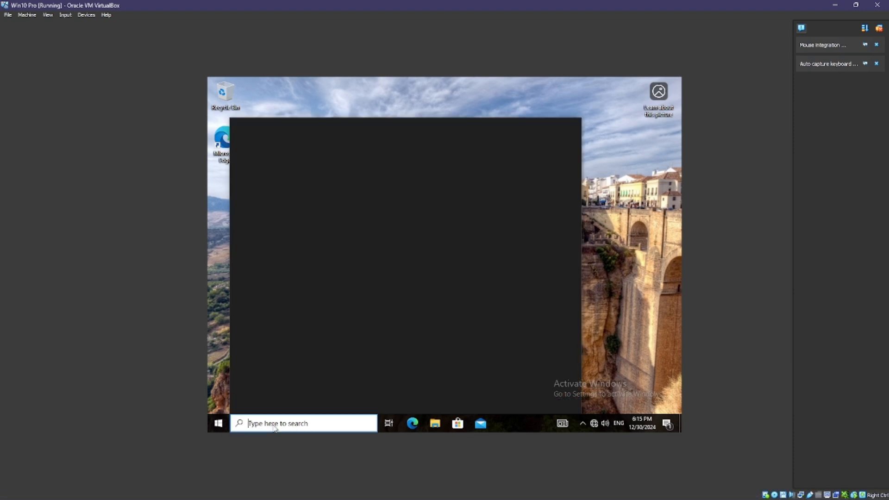
{"action": "type", "text": "command"}
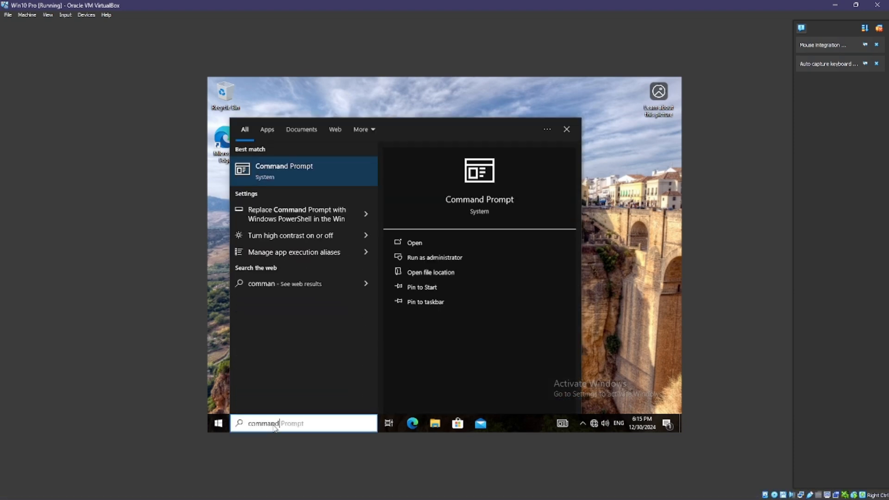
{"action": "key", "text": "Return"}
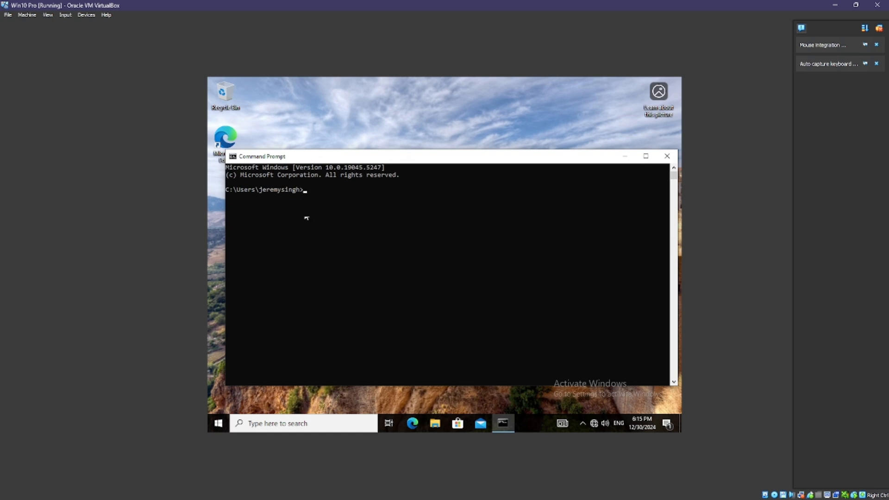
{"action": "left_click", "coordinate": [667, 156]}
Restart the Windows 10 client from the Start menu's power options, overriding the signed-in-user warning.
{"action": "left_click", "coordinate": [218, 424]}
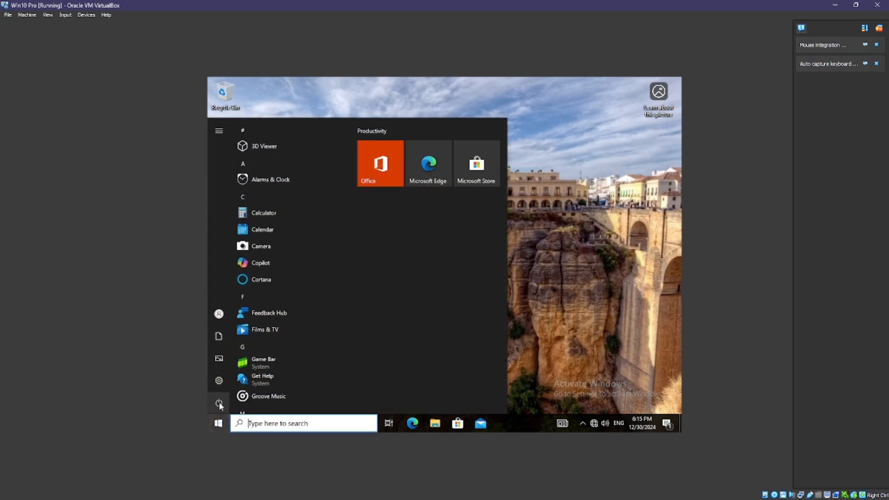
{"action": "left_click", "coordinate": [218, 402]}
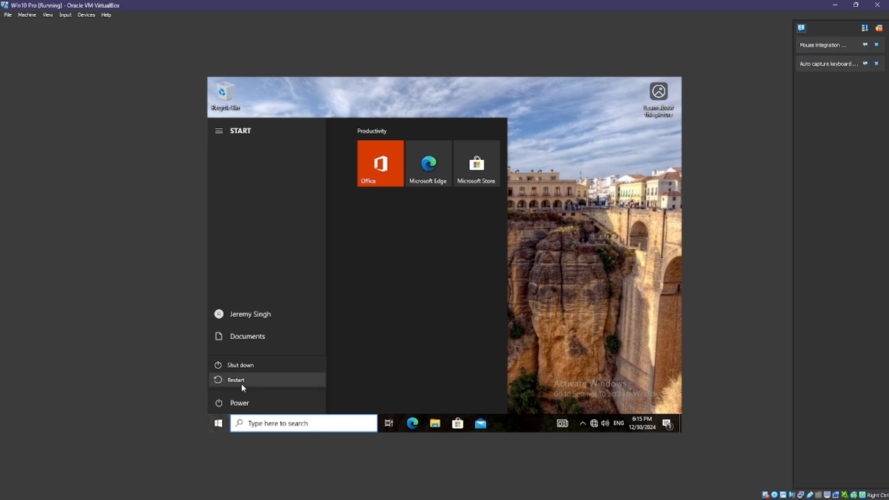
{"action": "left_click", "coordinate": [251, 381]}
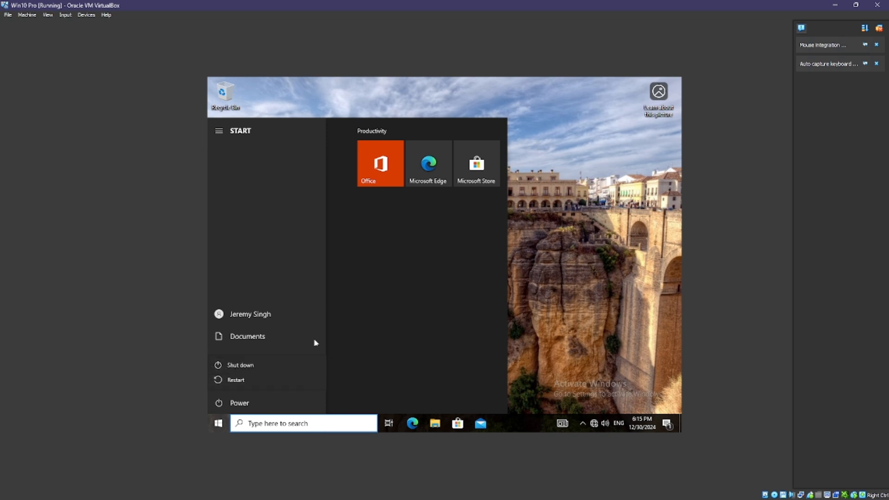
{"action": "left_click", "coordinate": [270, 380]}
{"action": "left_click", "coordinate": [335, 378]}
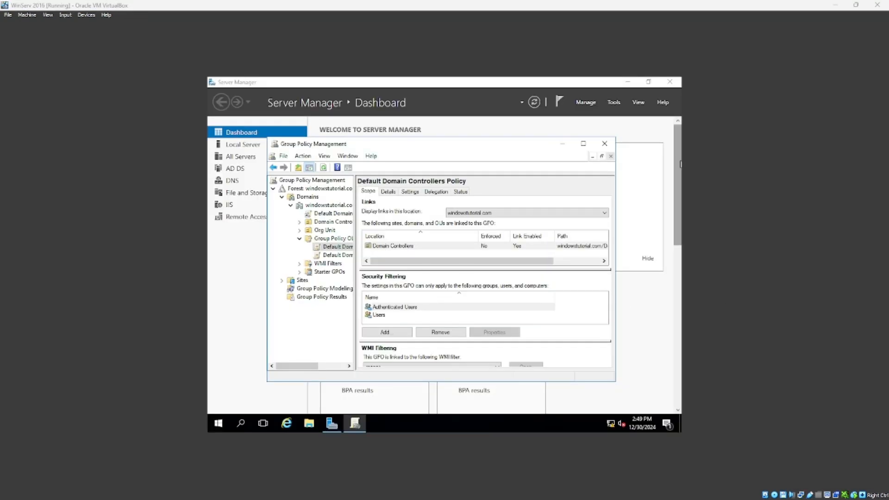
Review the Default Domain Policy's scope and Authenticated Users security filtering in a maximized window.
{"action": "left_click", "coordinate": [333, 255]}
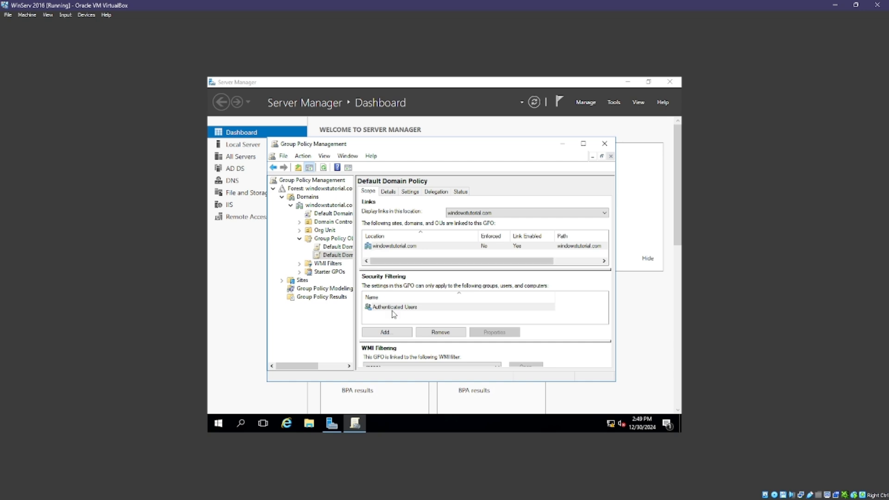
{"action": "left_click", "coordinate": [401, 309]}
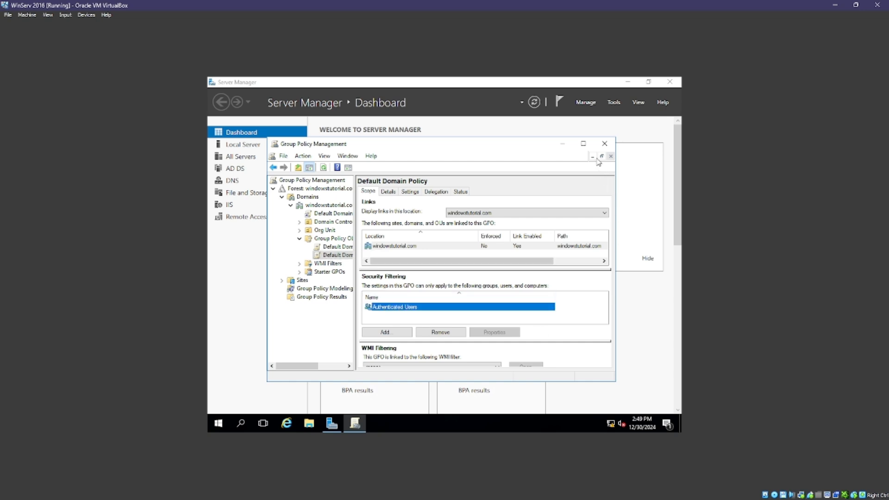
{"action": "left_click", "coordinate": [584, 143]}
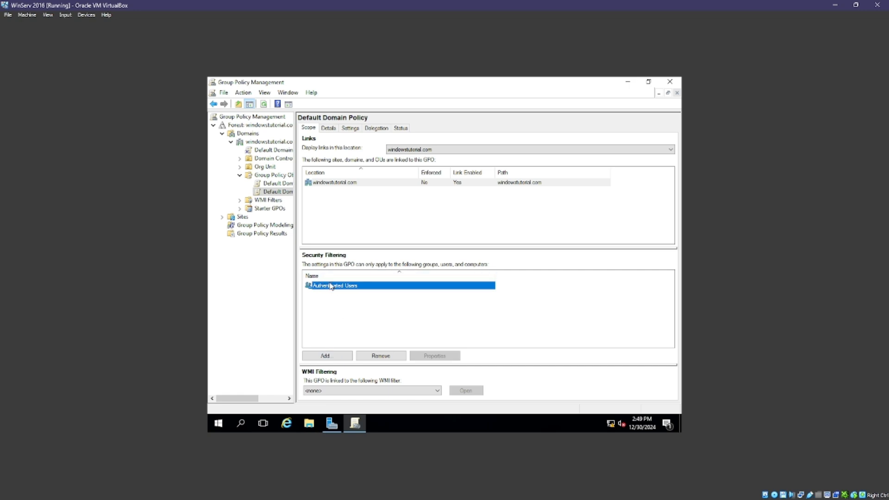
{"action": "left_click", "coordinate": [367, 395]}
{"action": "left_click", "coordinate": [367, 396]}
{"action": "left_click", "coordinate": [348, 311]}
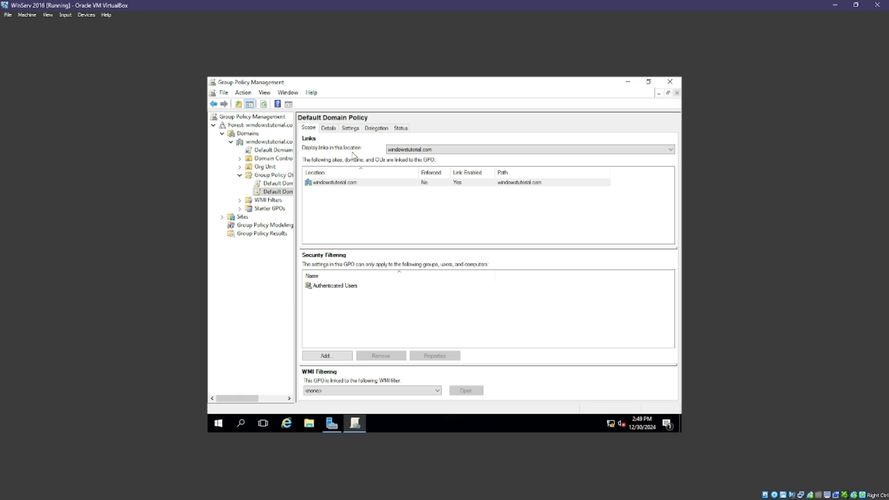
{"action": "right_click", "coordinate": [330, 286]}
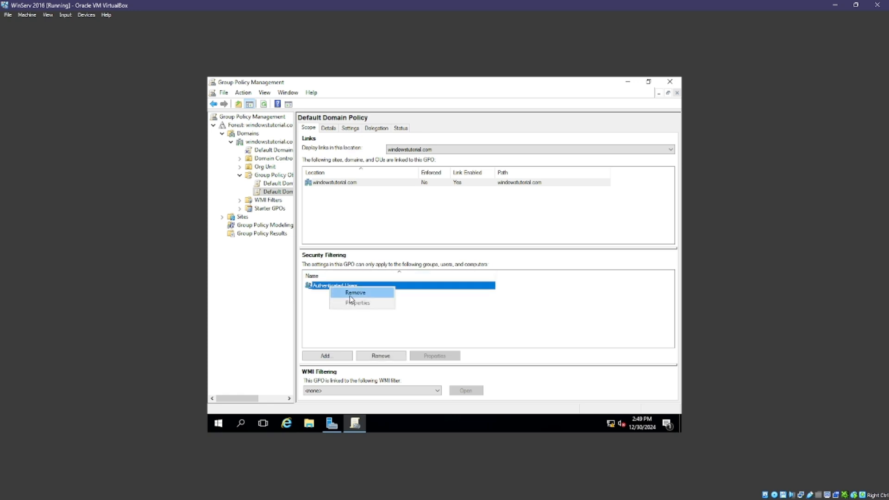
{"action": "left_click", "coordinate": [341, 328]}
{"action": "left_click", "coordinate": [341, 328]}
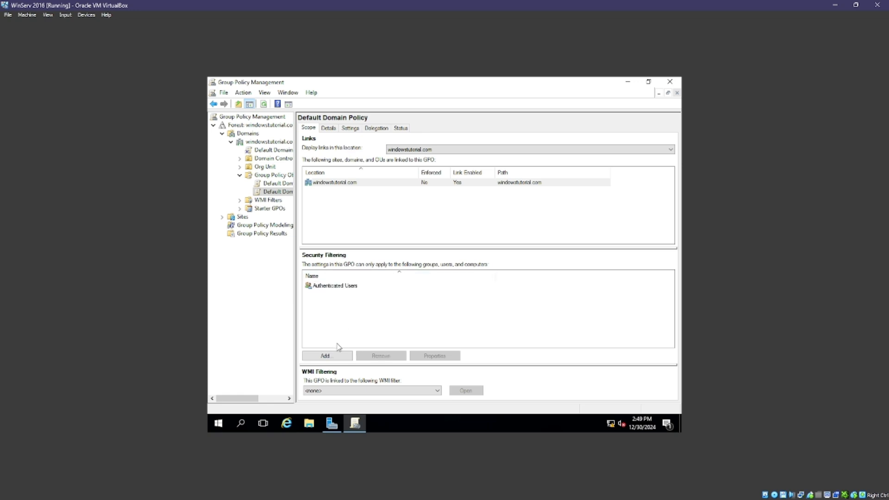
Open the Default Domain Policy GPO in the Group Policy Management Editor via Edit.
{"action": "left_click", "coordinate": [274, 192]}
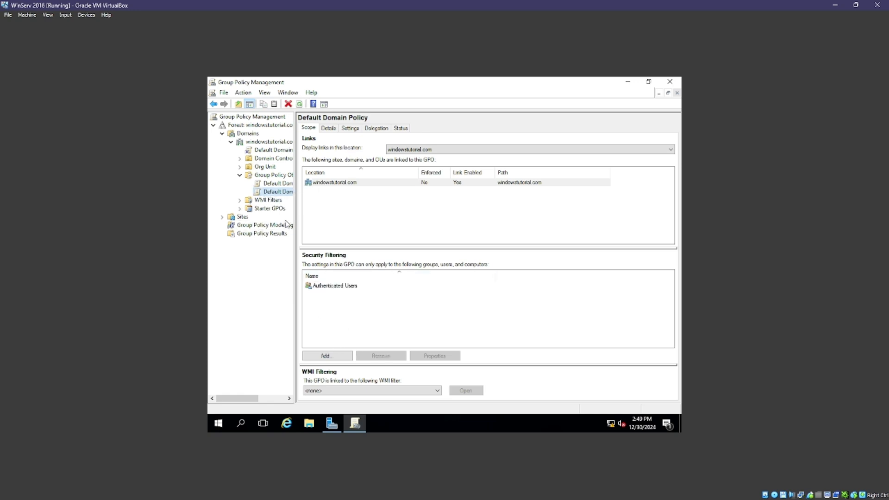
{"action": "right_click", "coordinate": [272, 192]}
{"action": "left_click", "coordinate": [289, 197]}
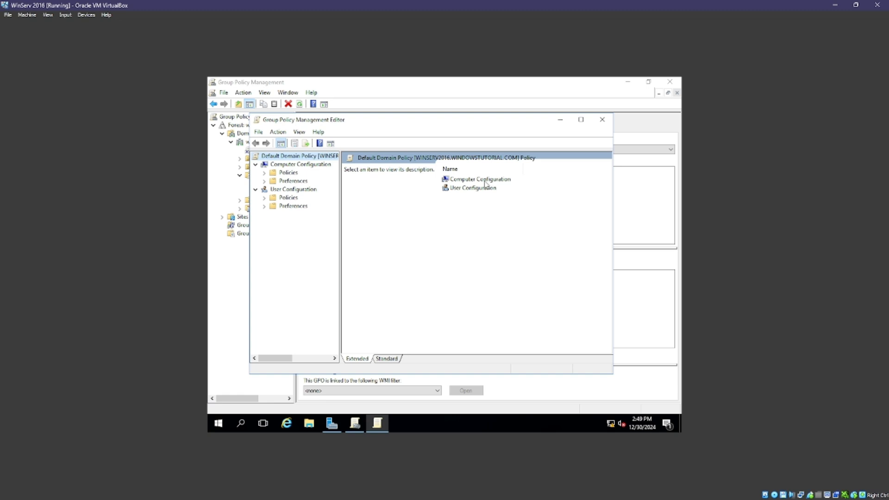
Under User Configuration > Policies > Administrative Templates > Control Panel, set 'Prohibit access to Control Panel and PC settings' to Enabled.
{"action": "double_click", "coordinate": [469, 189]}
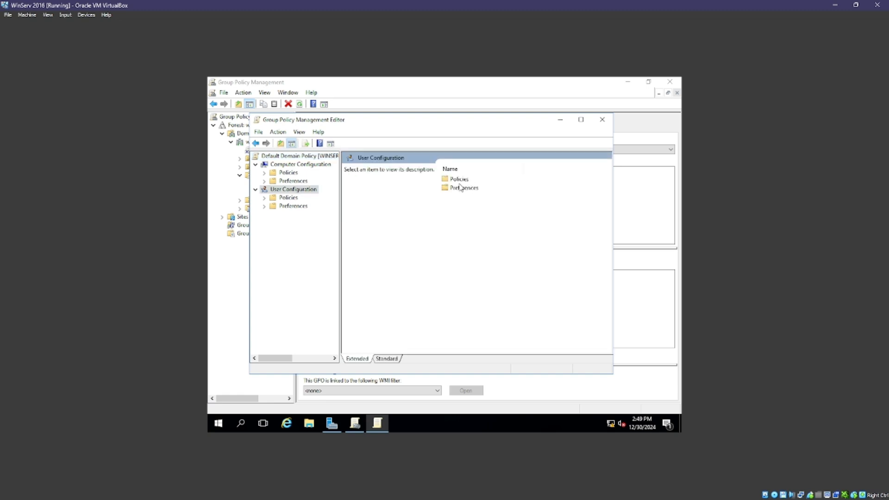
{"action": "double_click", "coordinate": [460, 180]}
{"action": "double_click", "coordinate": [464, 198]}
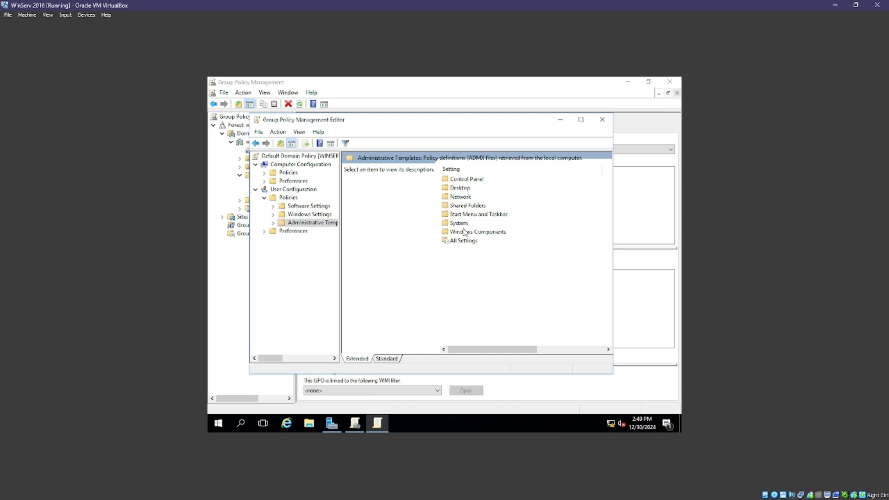
{"action": "double_click", "coordinate": [459, 180]}
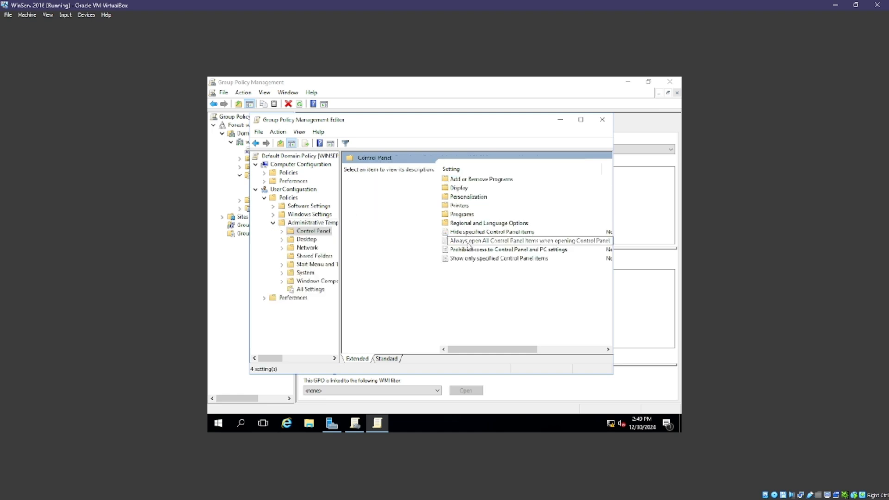
{"action": "double_click", "coordinate": [521, 252]}
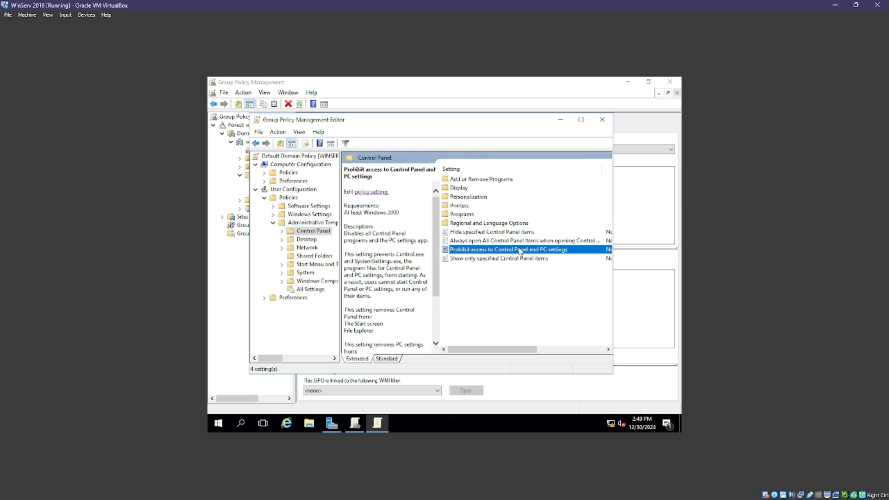
{"action": "left_click", "coordinate": [291, 194]}
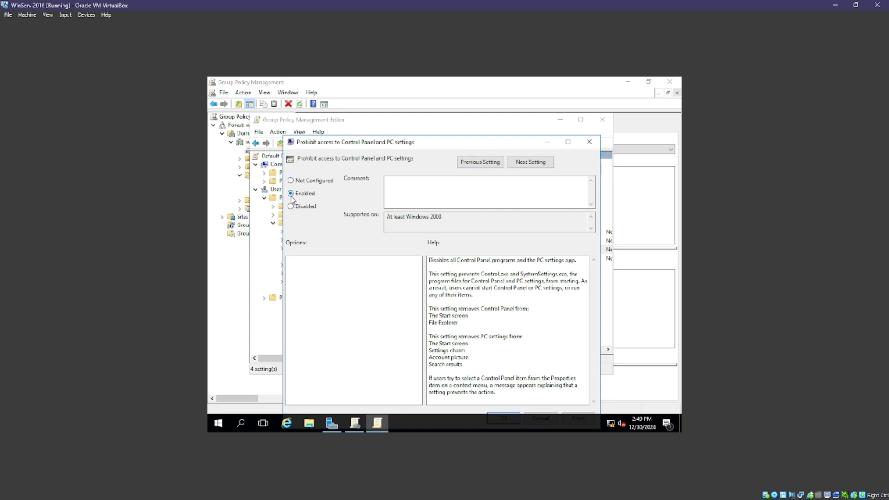
{"action": "left_click_drag", "start_coordinate": [427, 144], "coordinate": [435, 113]}
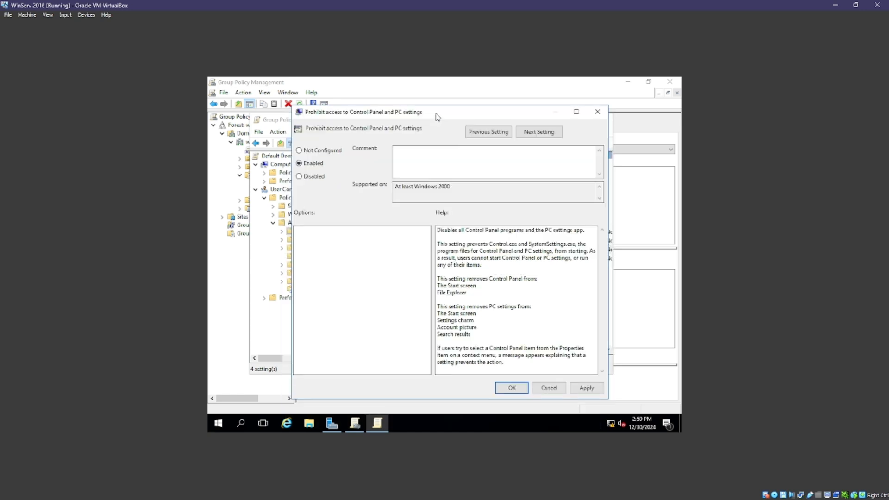
{"action": "left_click", "coordinate": [587, 388]}
{"action": "left_click", "coordinate": [512, 388]}
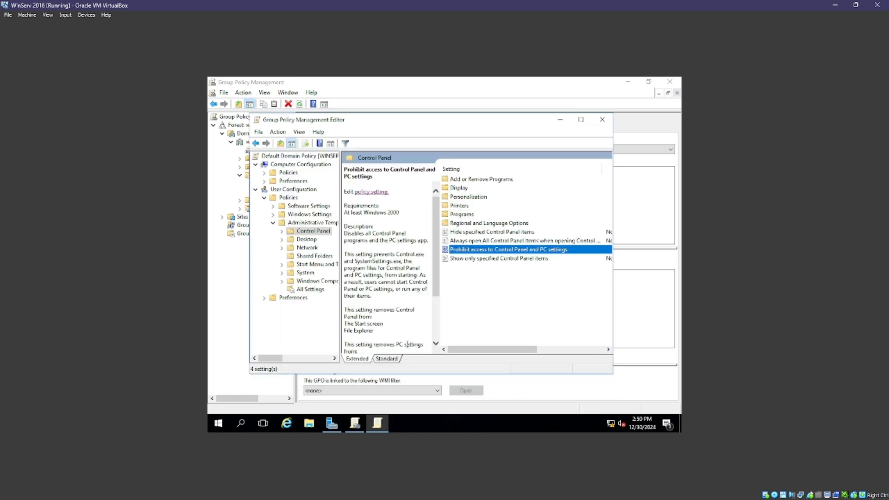
On the Windows 10 client, launch Command Prompt via a 'command' search, then close it.
{"action": "mouse_move", "coordinate": [269, 489]}
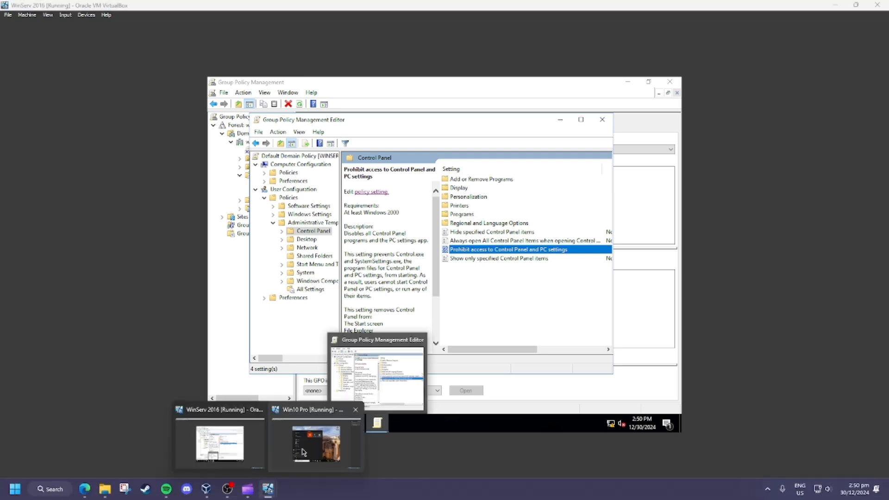
{"action": "left_click", "coordinate": [293, 468]}
{"action": "left_click", "coordinate": [585, 312]}
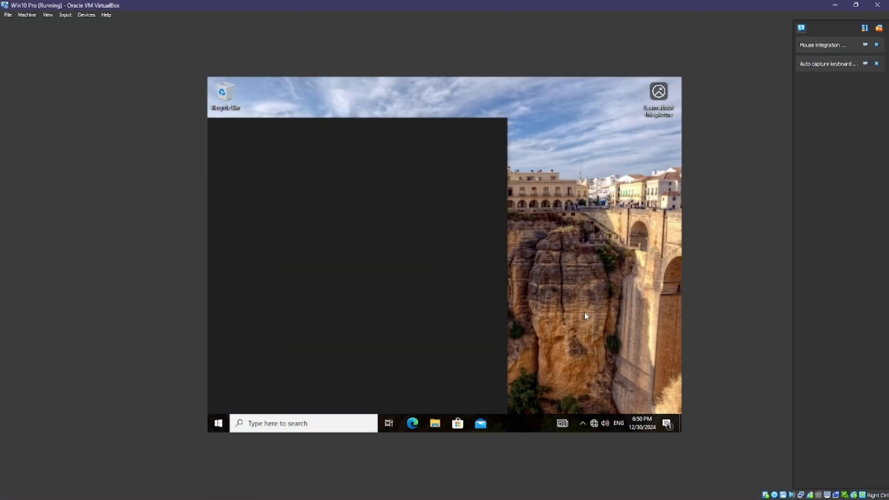
{"action": "left_click", "coordinate": [311, 427]}
{"action": "type", "text": "command"}
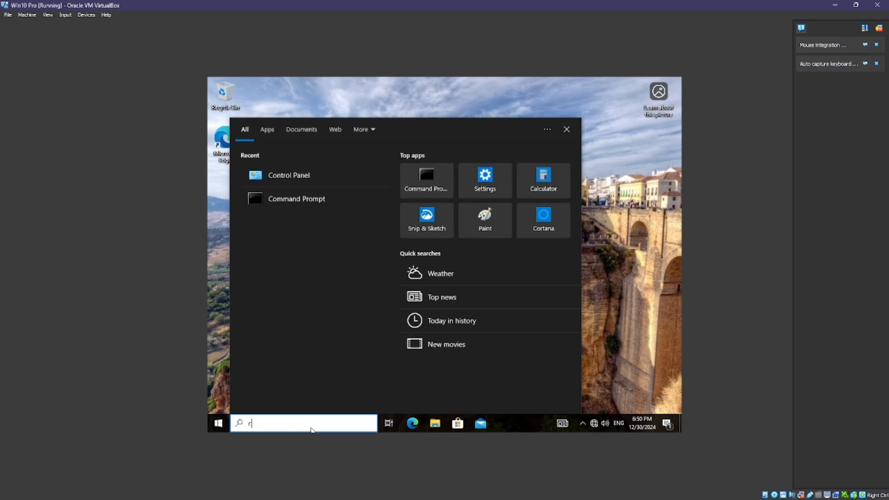
{"action": "key", "text": "Return"}
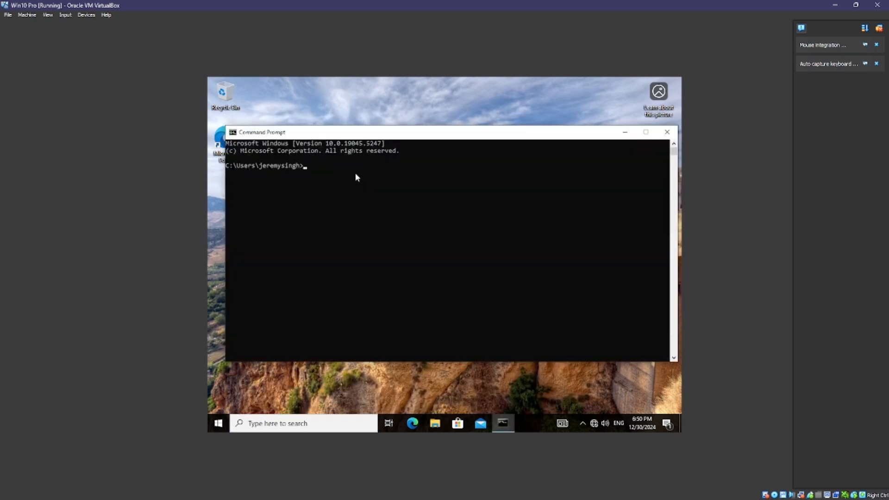
{"action": "left_click", "coordinate": [668, 132]}
Restart the Windows 10 client from the Start menu's power options.
{"action": "left_click", "coordinate": [218, 424]}
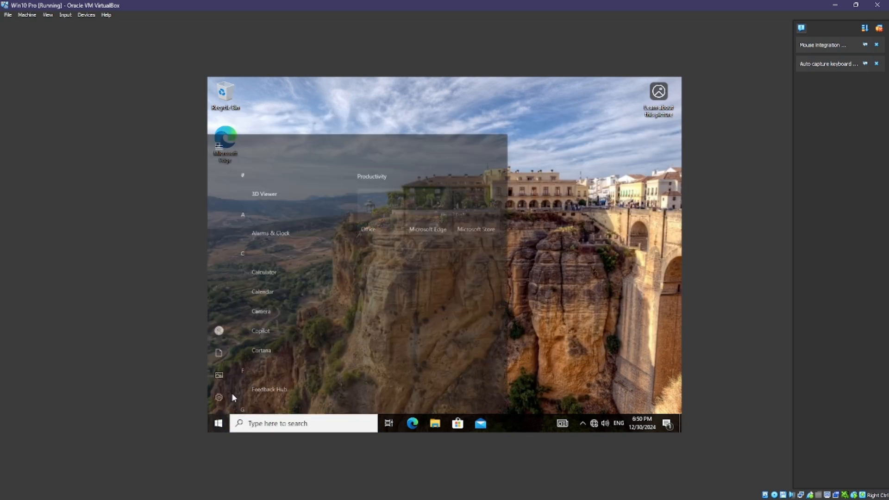
{"action": "left_click", "coordinate": [219, 403]}
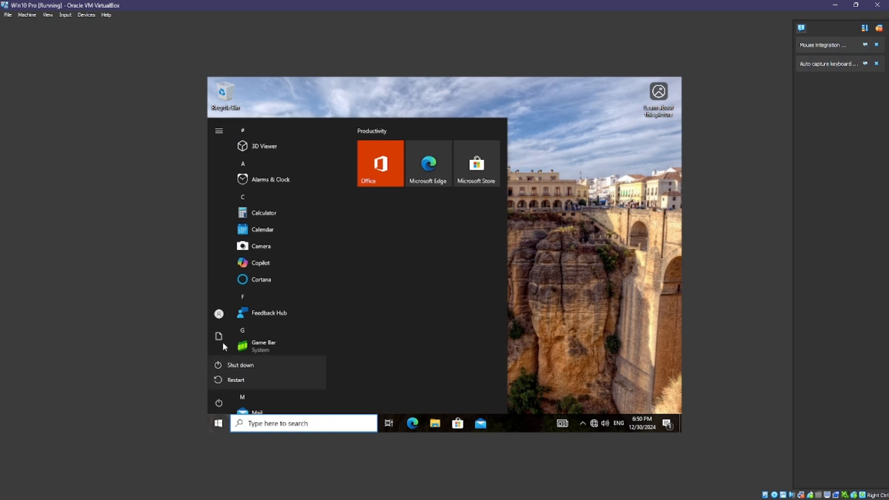
{"action": "left_click", "coordinate": [219, 314]}
{"action": "left_click", "coordinate": [219, 406]}
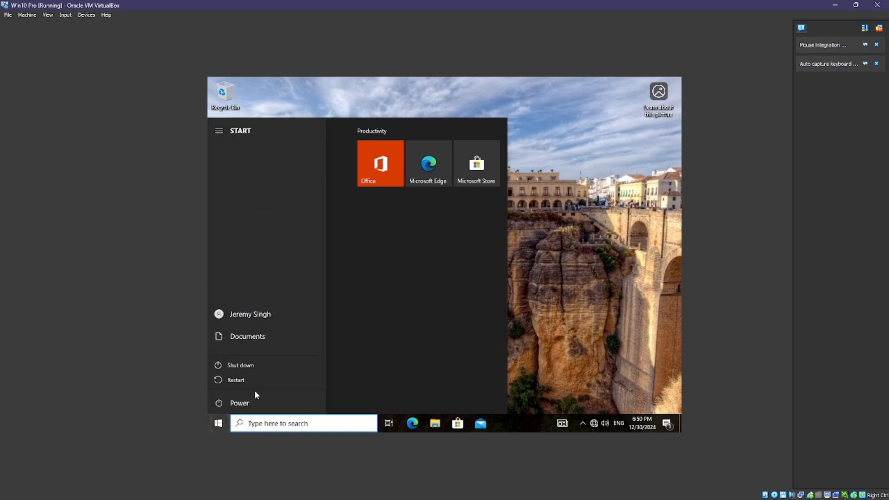
{"action": "left_click", "coordinate": [250, 380]}
{"action": "left_click", "coordinate": [317, 438]}
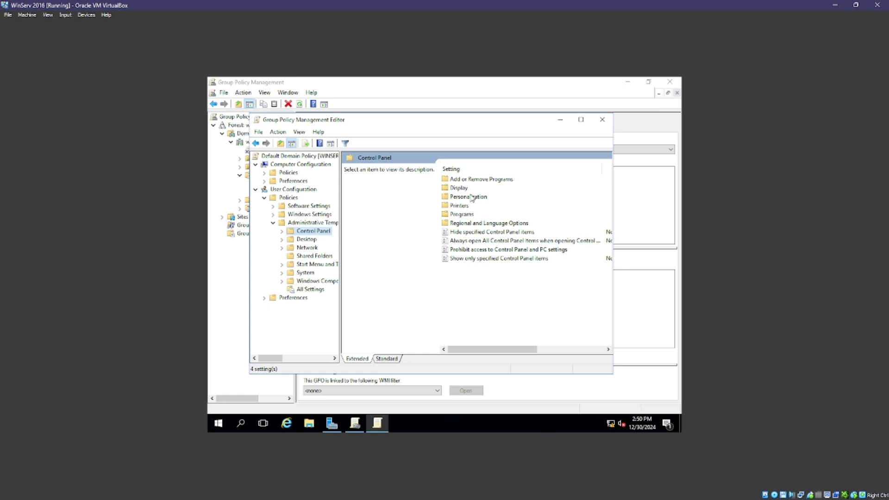
Browse the Programs, Display, Desktop and Network user Administrative Templates categories.
{"action": "double_click", "coordinate": [463, 213]}
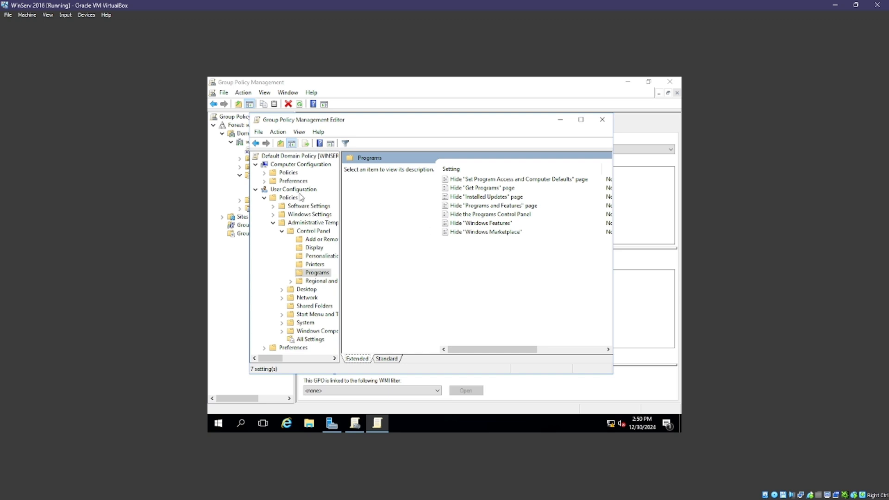
{"action": "left_click", "coordinate": [255, 143]}
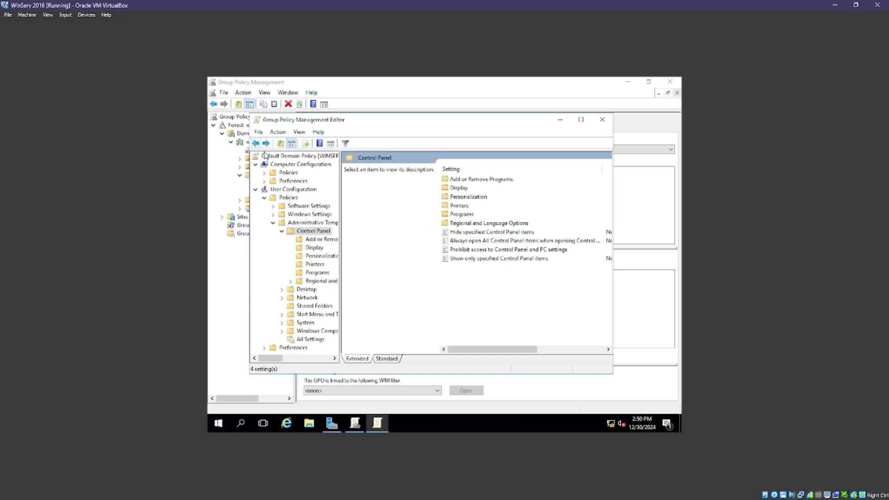
{"action": "left_click", "coordinate": [458, 189]}
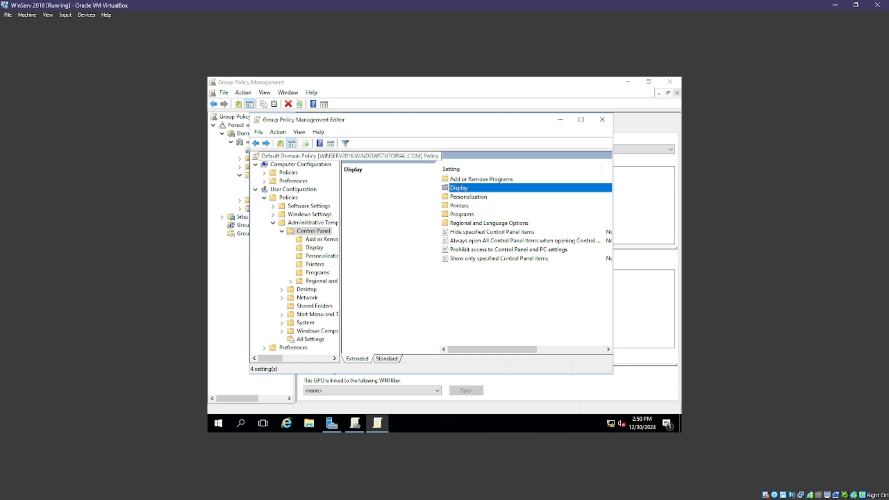
{"action": "left_click", "coordinate": [256, 144]}
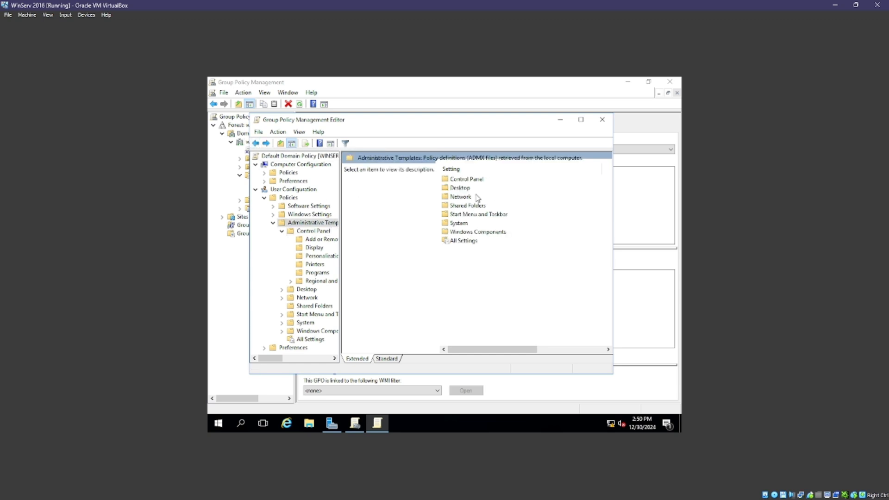
{"action": "left_click", "coordinate": [477, 181]}
{"action": "left_click", "coordinate": [476, 188]}
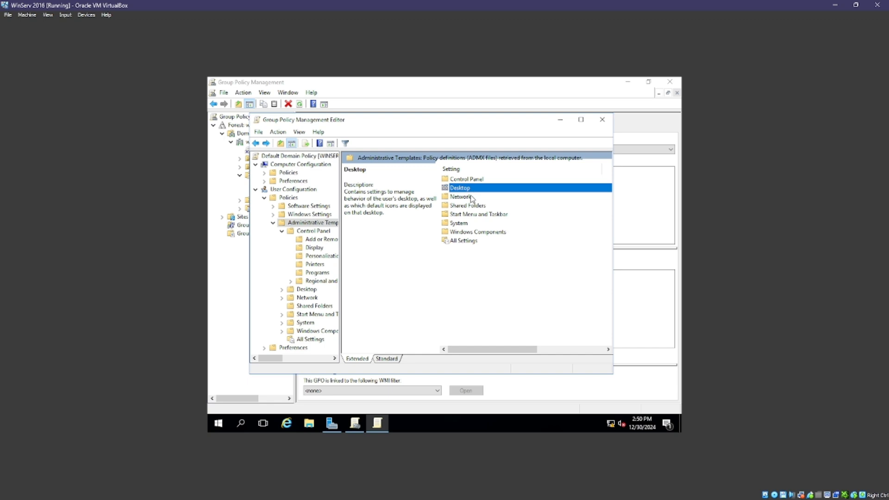
{"action": "left_click", "coordinate": [471, 198]}
Reconfirm 'Prohibit access to Control Panel and PC settings' is Enabled, then view the Desktop settings.
{"action": "double_click", "coordinate": [470, 180]}
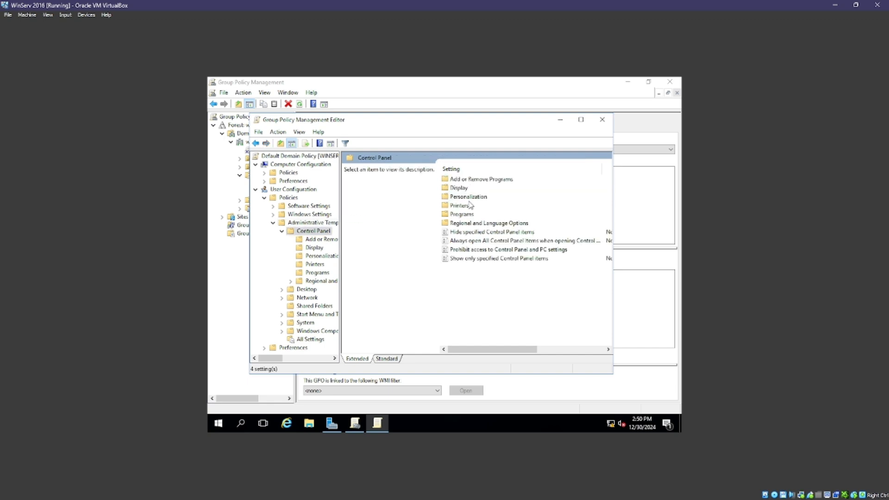
{"action": "double_click", "coordinate": [483, 250]}
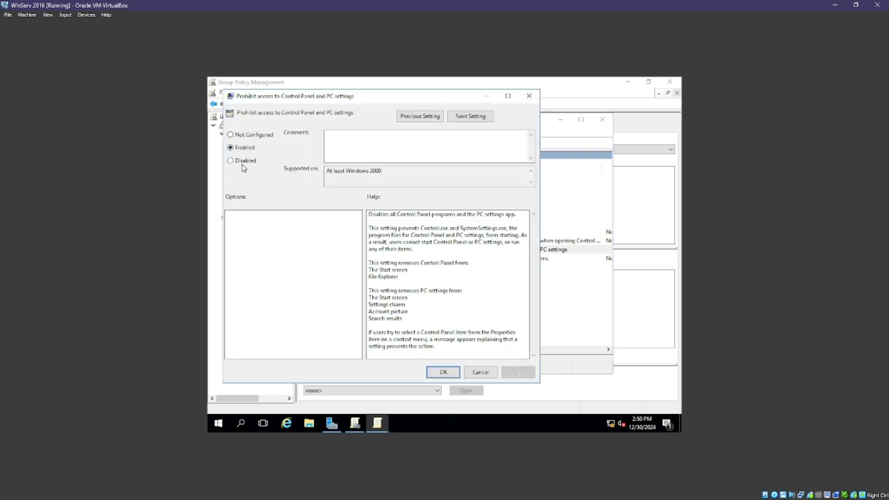
{"action": "left_click", "coordinate": [444, 372]}
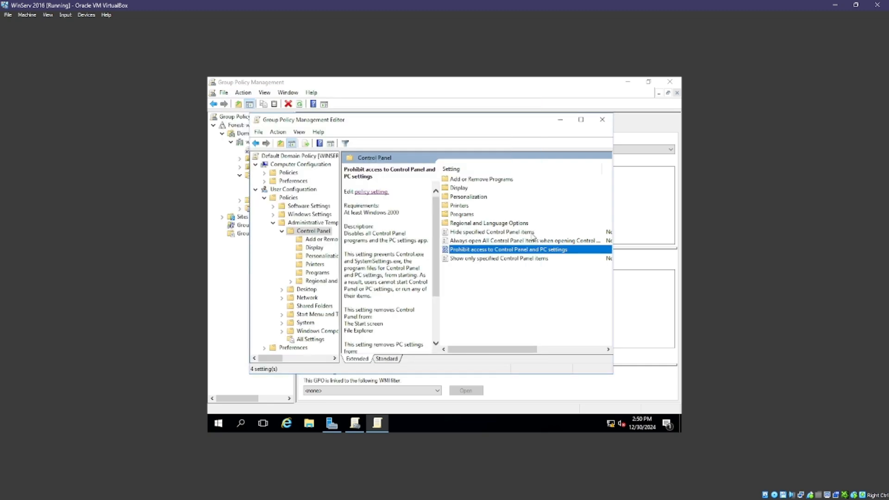
{"action": "left_click", "coordinate": [256, 143]}
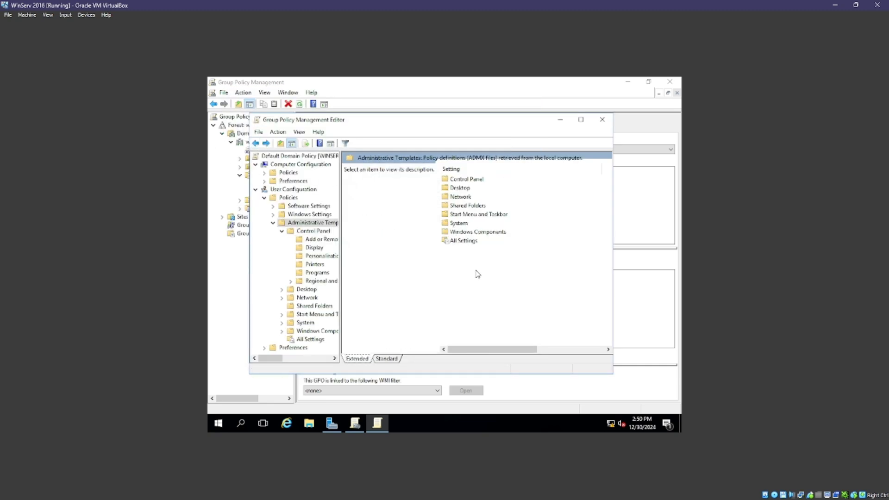
{"action": "double_click", "coordinate": [459, 188]}
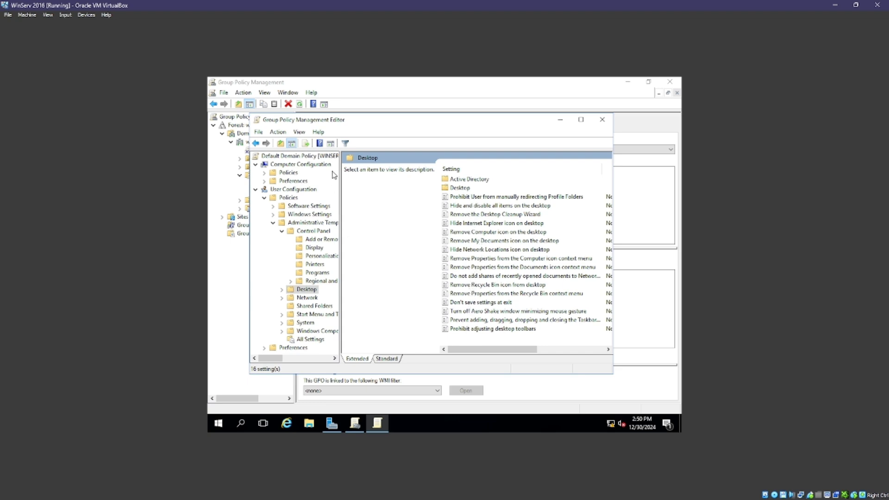
Enable 'Prevent access to the command prompt' under Administrative Templates > System, then return to the Windows 10 client.
{"action": "left_click", "coordinate": [256, 143]}
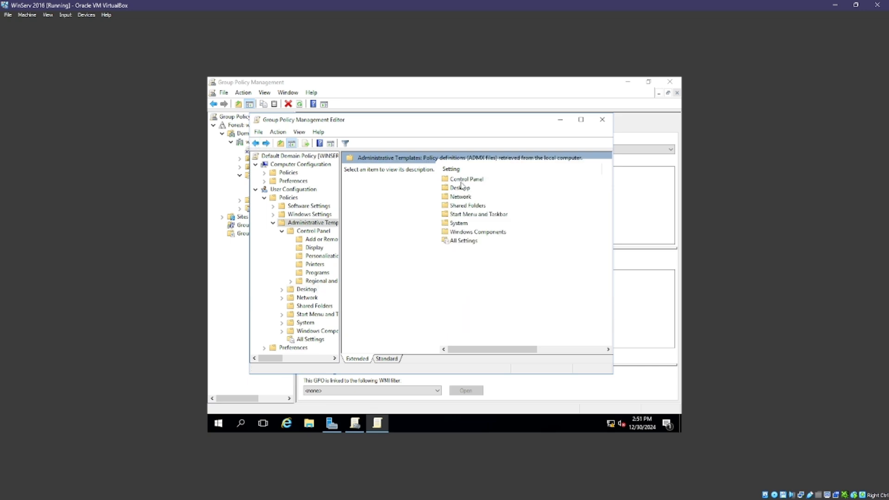
{"action": "double_click", "coordinate": [458, 222]}
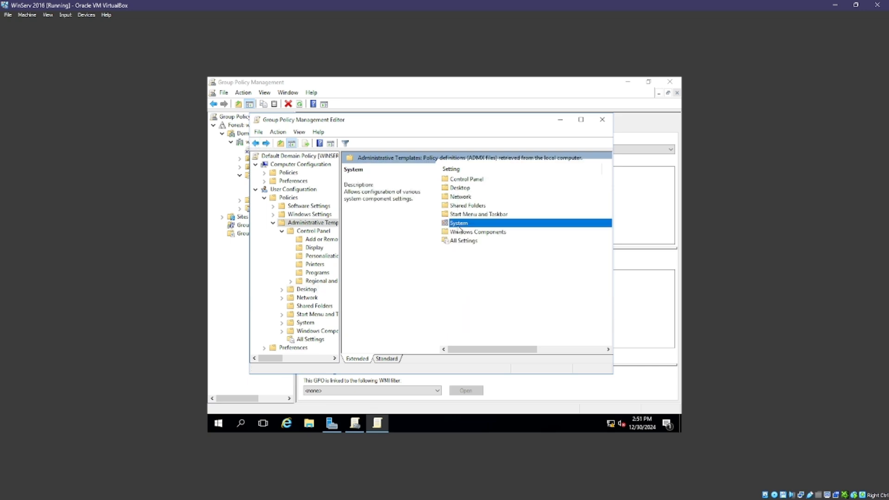
{"action": "scroll", "coordinate": [478, 284], "scroll_direction": "down", "scroll_amount": 1}
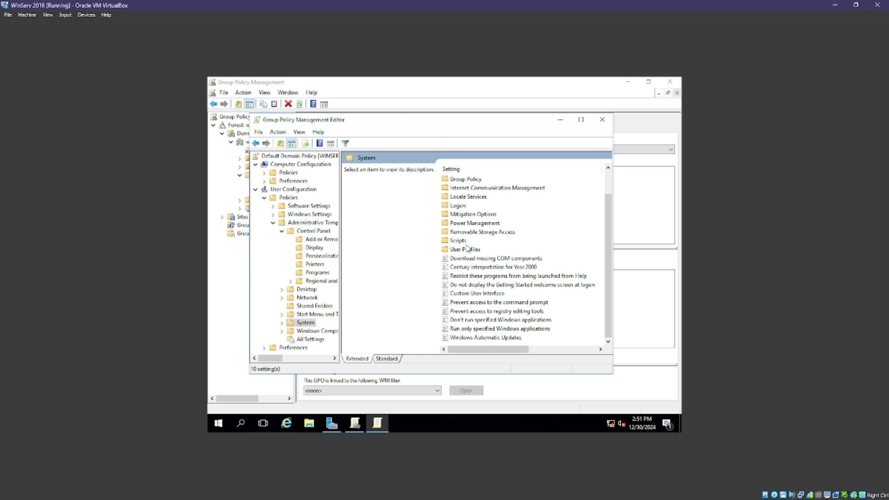
{"action": "double_click", "coordinate": [495, 303]}
{"action": "left_click", "coordinate": [256, 162]}
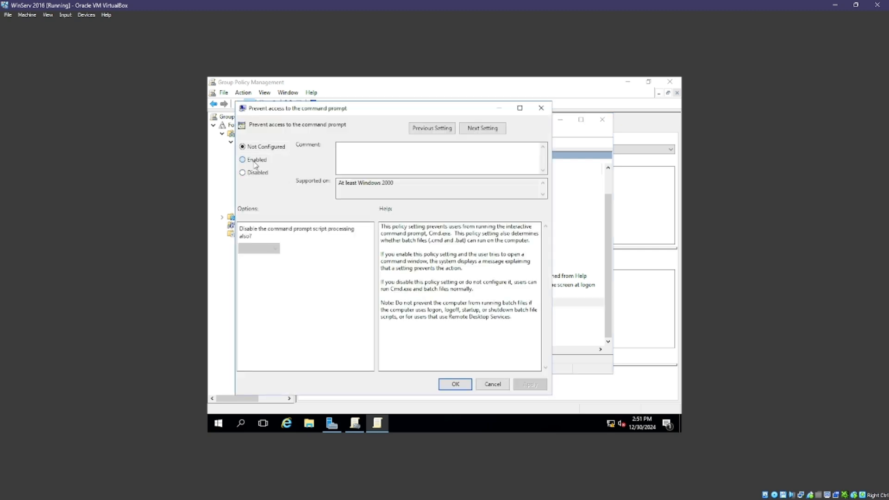
{"action": "left_click", "coordinate": [530, 384]}
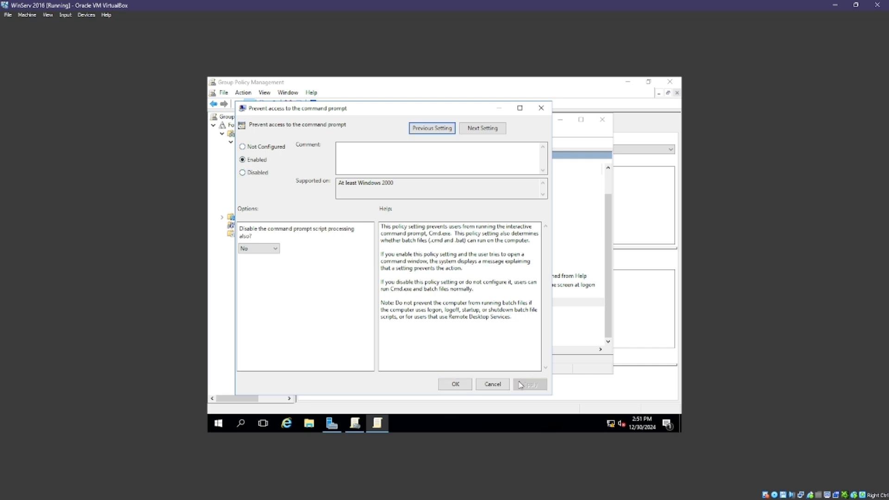
{"action": "left_click", "coordinate": [454, 383]}
{"action": "mouse_move", "coordinate": [268, 496]}
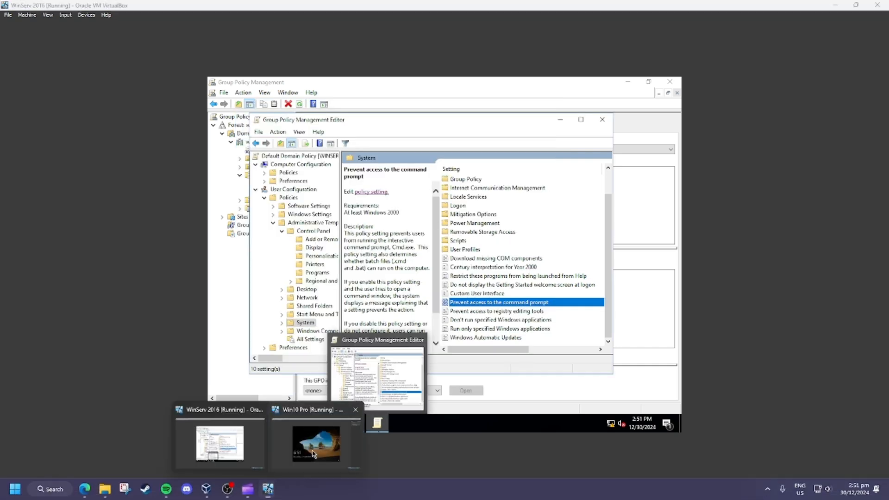
{"action": "left_click", "coordinate": [327, 459]}
Sign in to the Windows 10 client with the account password and verify Control Panel is blocked by restrictions.
{"action": "left_click", "coordinate": [343, 81]}
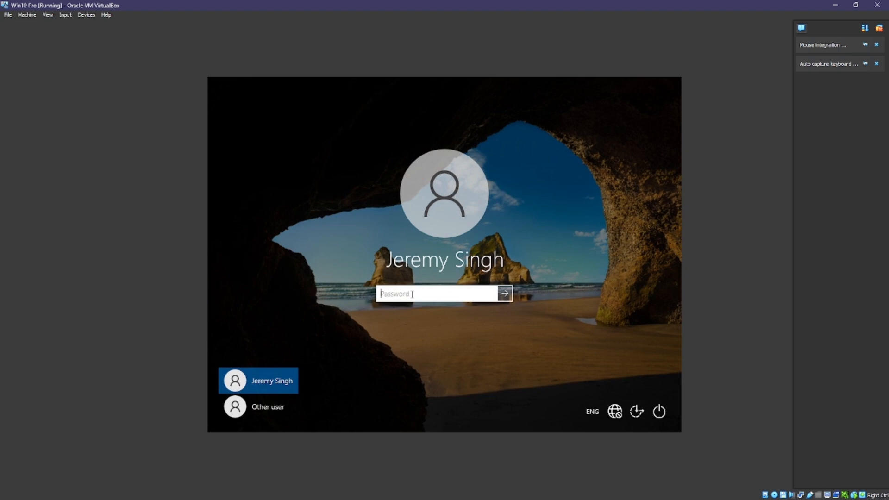
{"action": "type", "text": "••"}
{"action": "key", "text": "Return"}
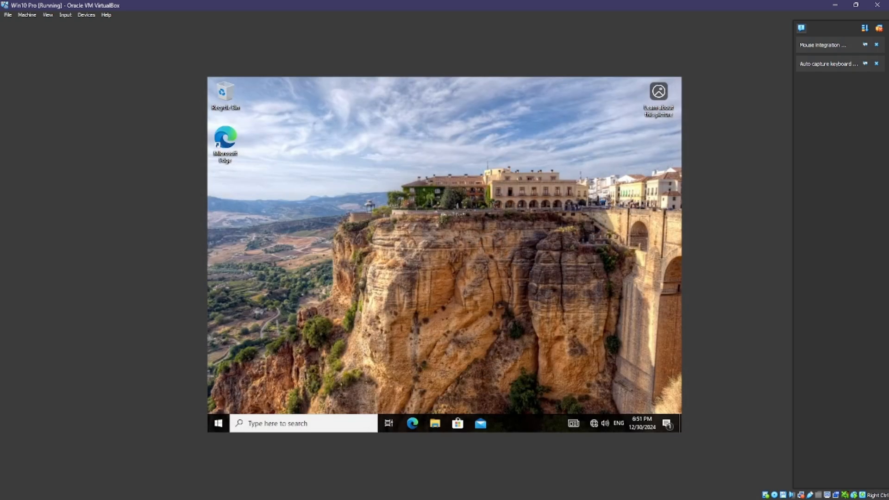
{"action": "left_click", "coordinate": [292, 423]}
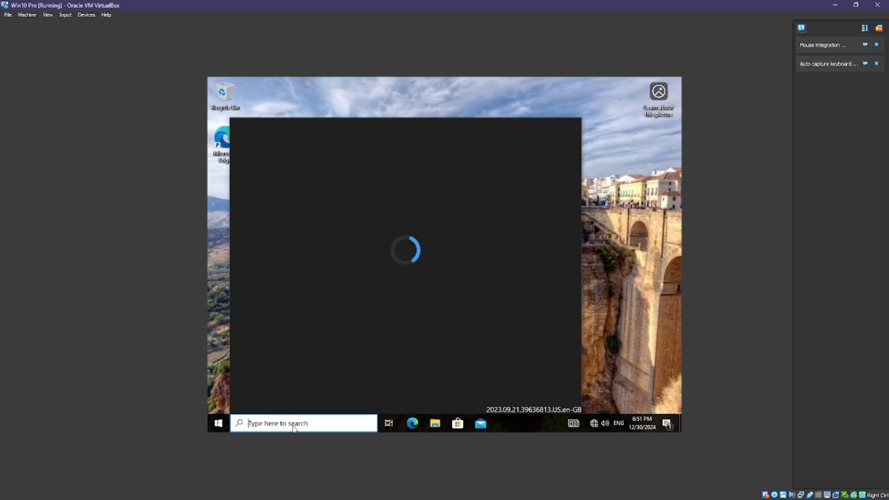
{"action": "type", "text": "control"}
{"action": "key", "text": "Return"}
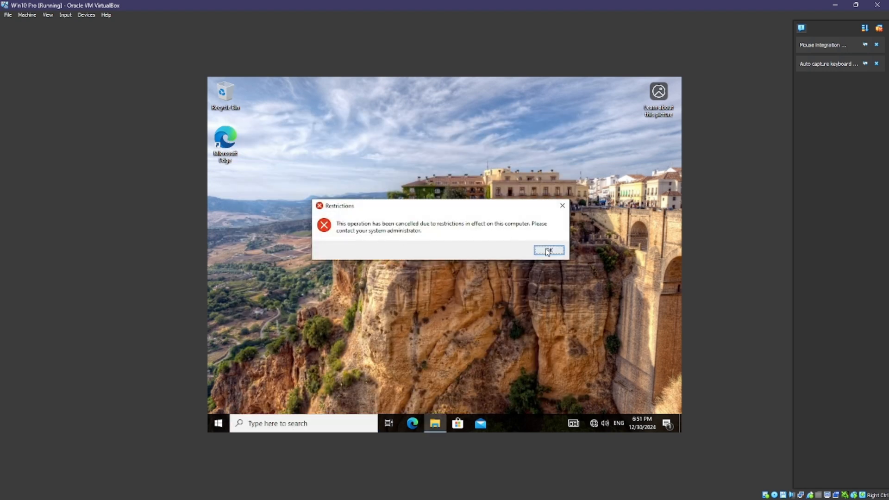
{"action": "left_click", "coordinate": [549, 250]}
Search 'command' and launch Command Prompt to confirm the administrator has disabled it.
{"action": "left_click", "coordinate": [297, 424]}
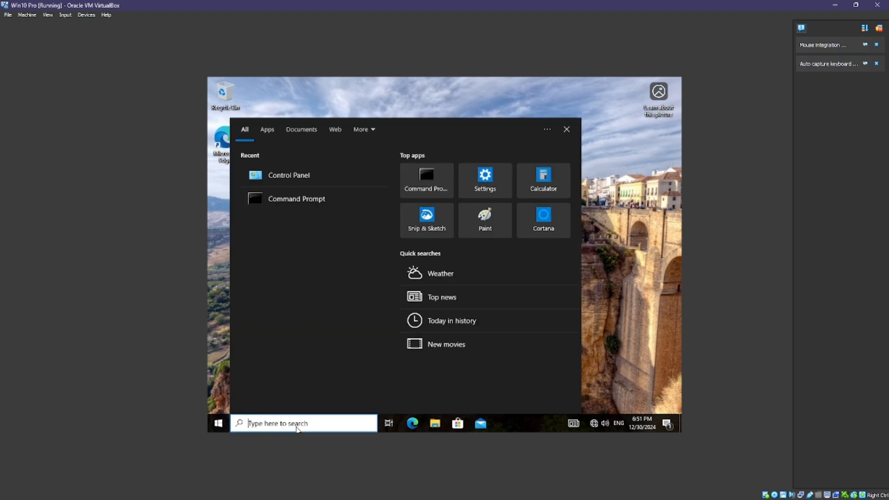
{"action": "type", "text": "command"}
{"action": "key", "text": "Return"}
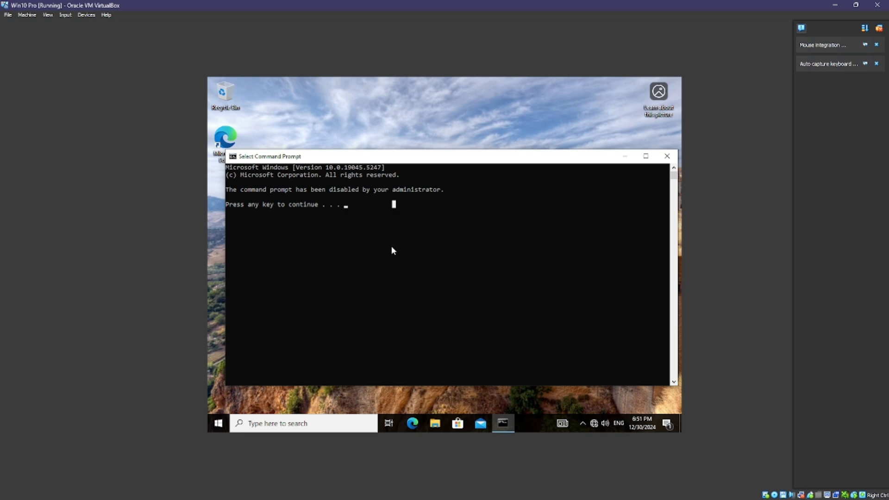
Dismiss the 'disabled by your administrator' message so the Command Prompt window closes.
{"action": "key", "text": "Return"}
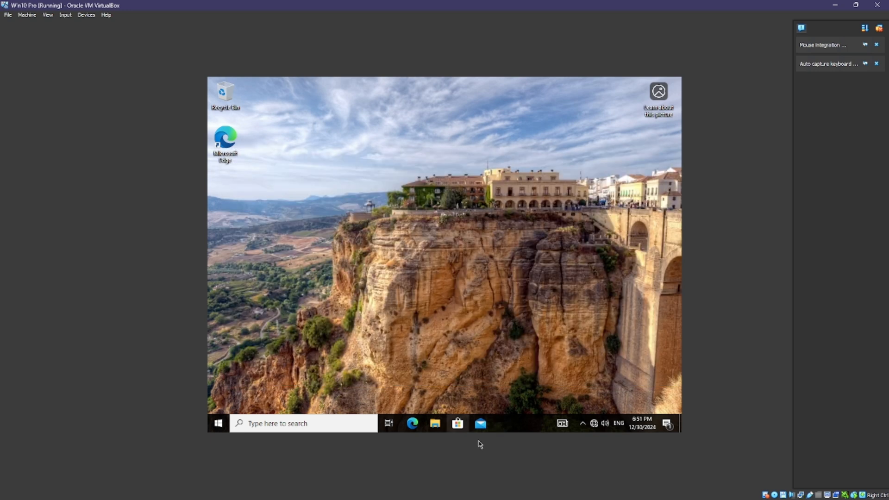
Return to the Windows Server 2016 VM and close the Group Policy Management Editor.
{"action": "mouse_move", "coordinate": [262, 497]}
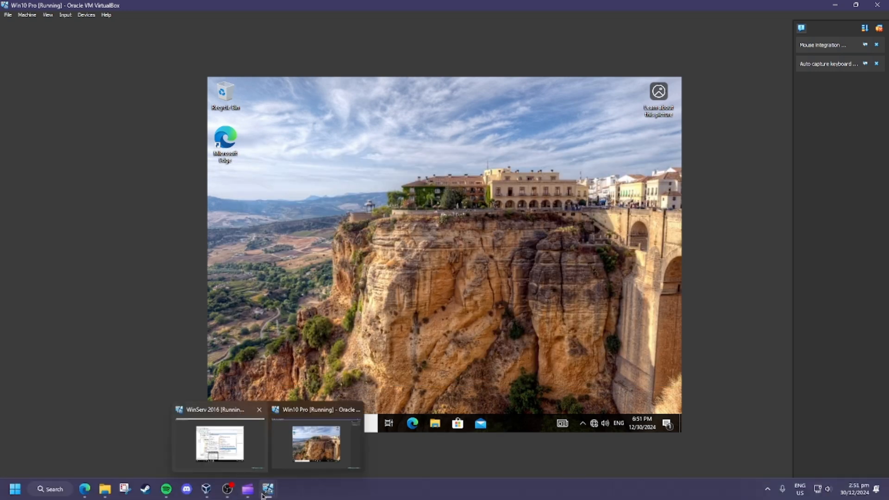
{"action": "left_click", "coordinate": [241, 449]}
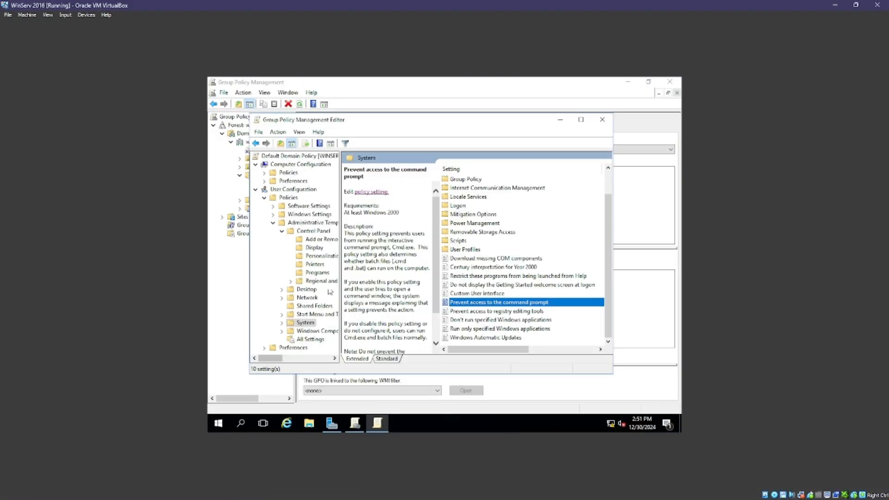
{"action": "left_click", "coordinate": [271, 263]}
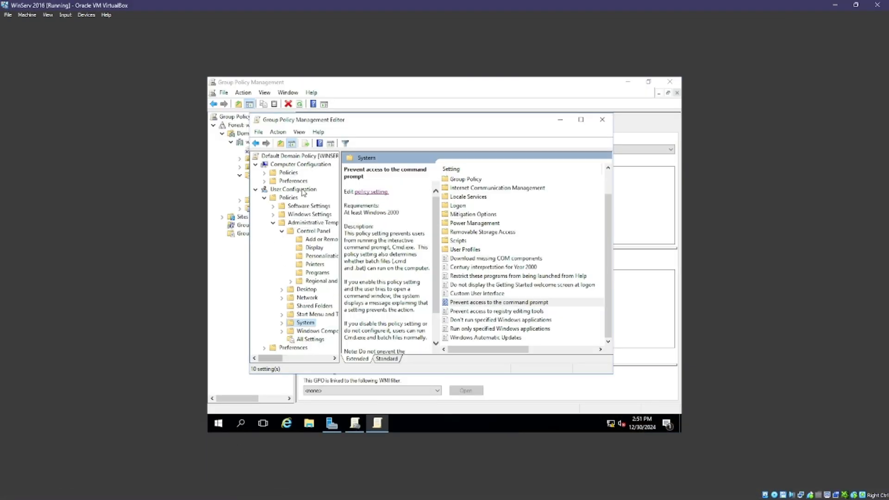
{"action": "left_click", "coordinate": [603, 120]}
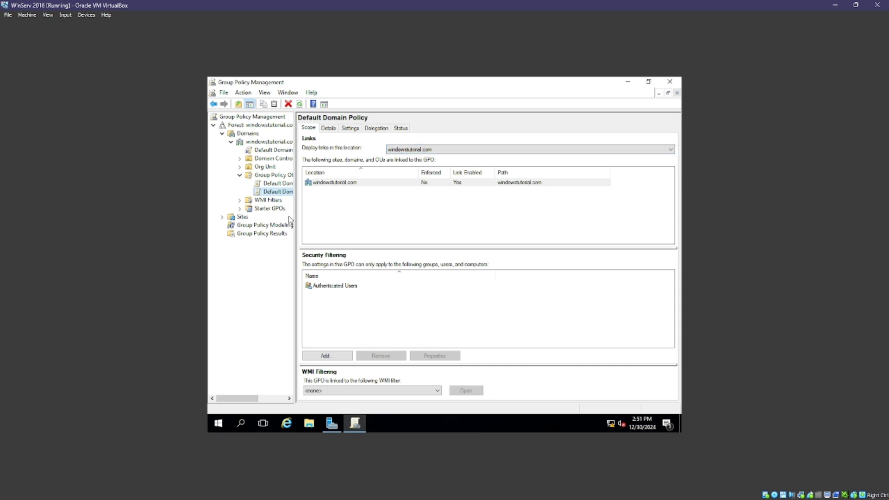
Compare the Default Domain Controllers Policy and Default Domain Policy scopes, ending on Domain Controllers.
{"action": "left_click", "coordinate": [276, 183]}
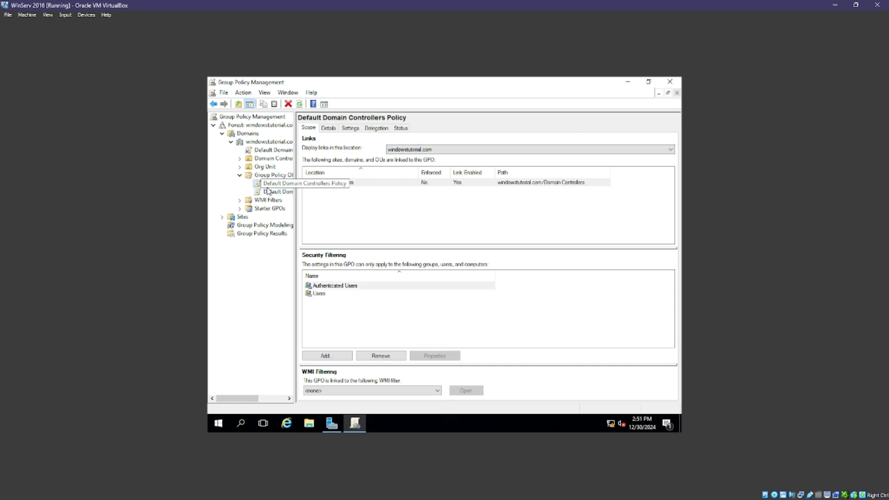
{"action": "left_click", "coordinate": [260, 192]}
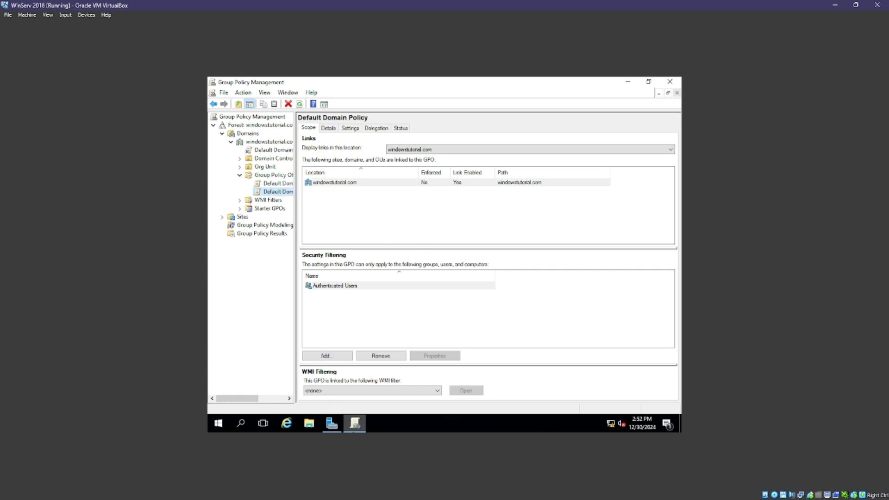
{"action": "left_click", "coordinate": [332, 423]}
{"action": "left_click", "coordinate": [331, 423]}
{"action": "left_click", "coordinate": [276, 183]}
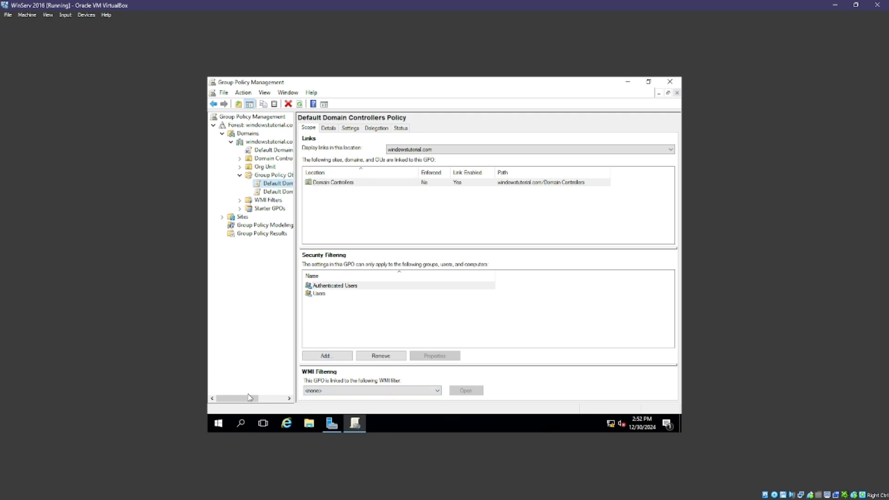
{"action": "left_click", "coordinate": [240, 423]}
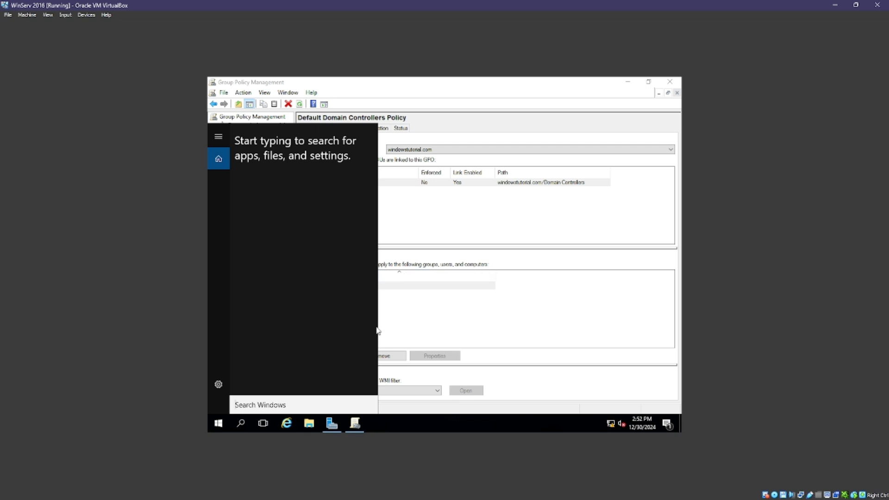
Run cmd from search to confirm it's blocked on the server, then reselect Default Domain Policy.
{"action": "type", "text": "cmd"}
{"action": "key", "text": "Return"}
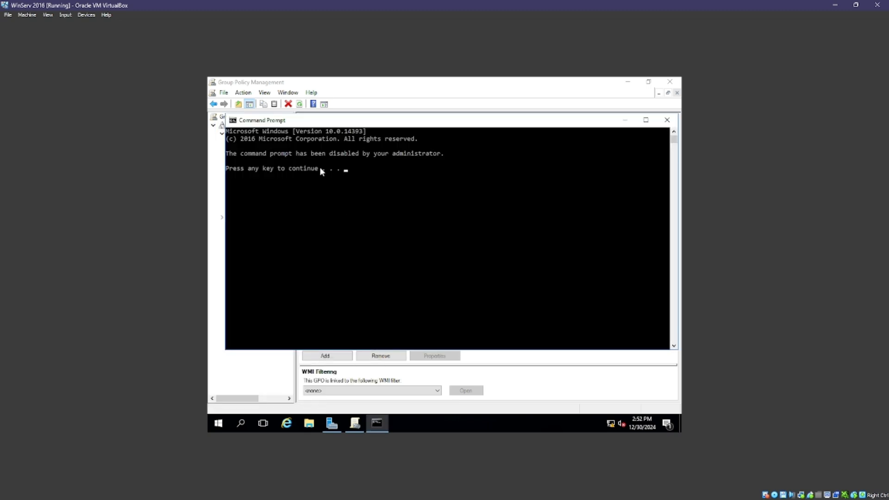
{"action": "key", "text": "Return"}
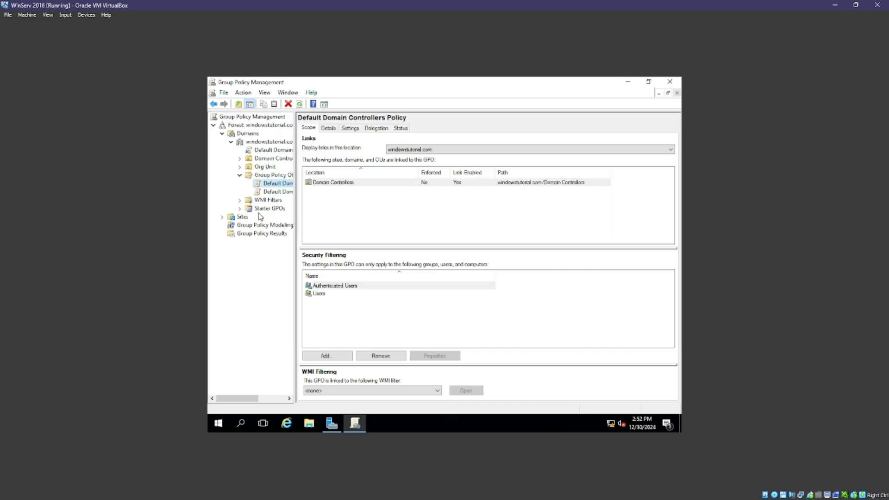
{"action": "left_click", "coordinate": [273, 194]}
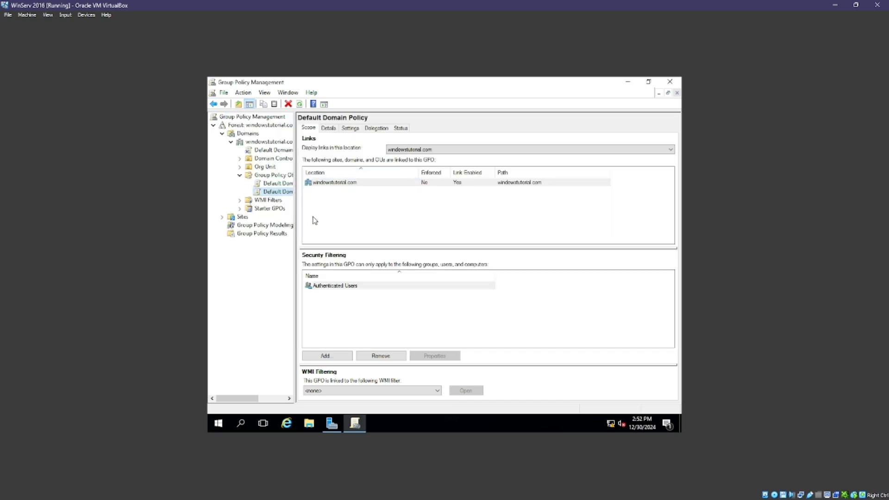